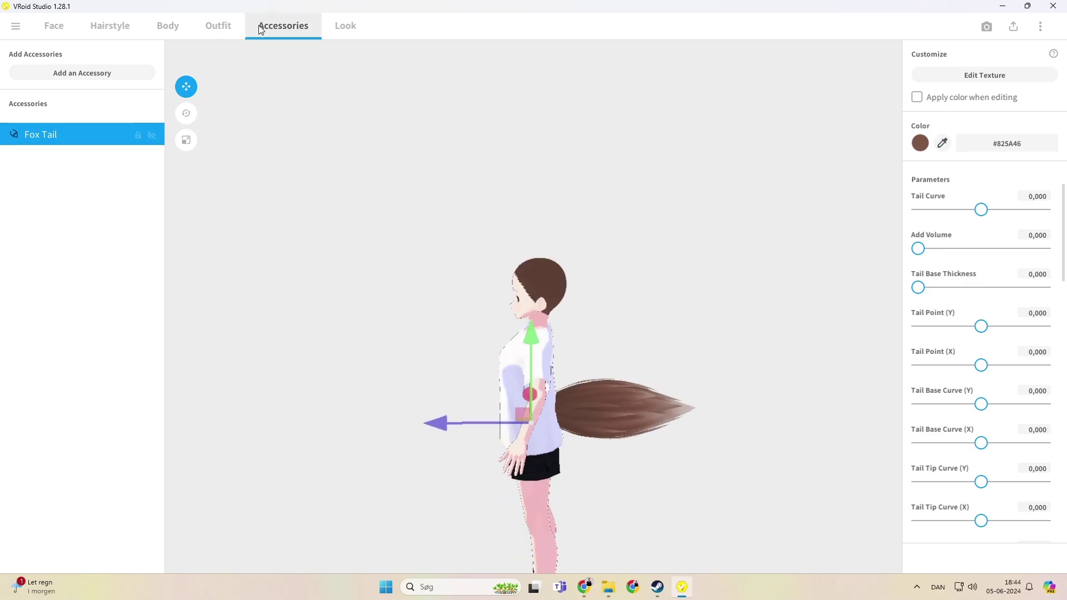
Step: Add the Cat Ears accessory from the Furry Ears category to the character's head
left_click(146, 77)
left_click(185, 93)
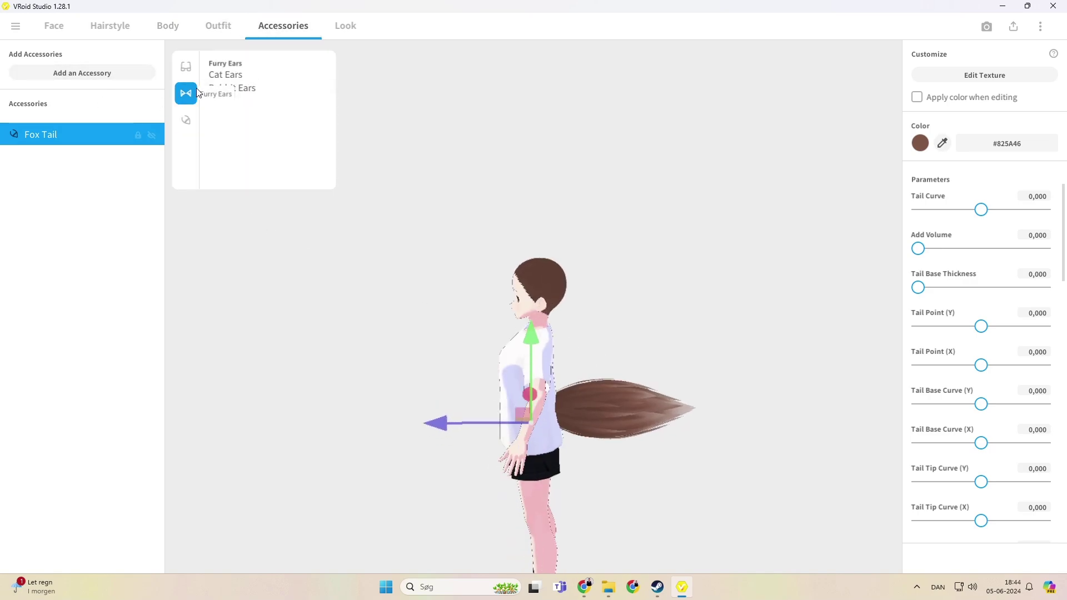
left_click(240, 76)
left_click_drag(481, 243, 526, 249)
scroll(535, 253, "up", 5)
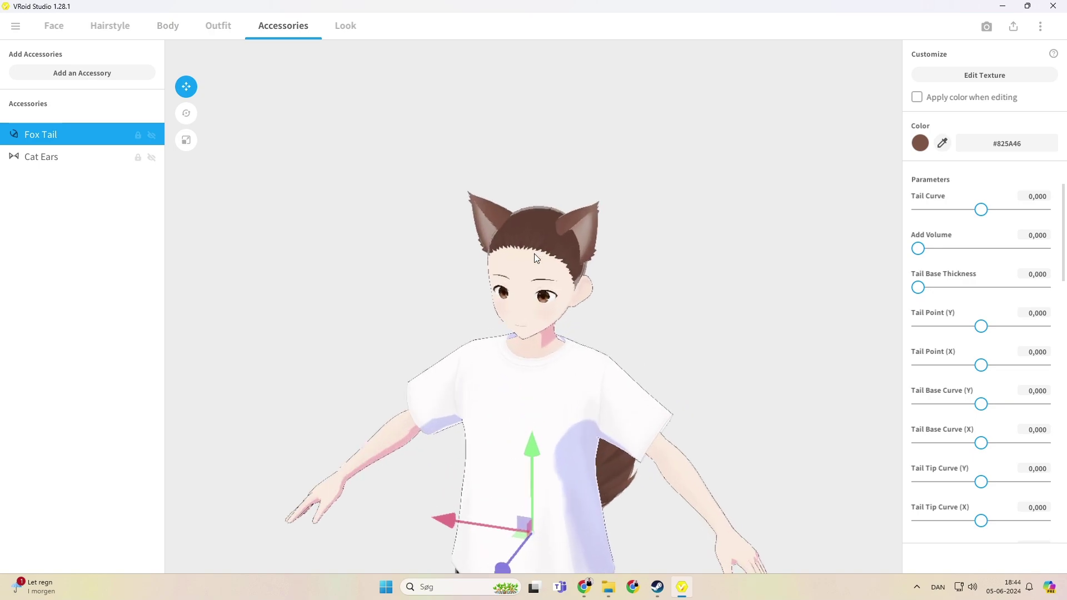
Step: Apply the long straight hairstyle set with full bangs to the character
left_click(159, 29)
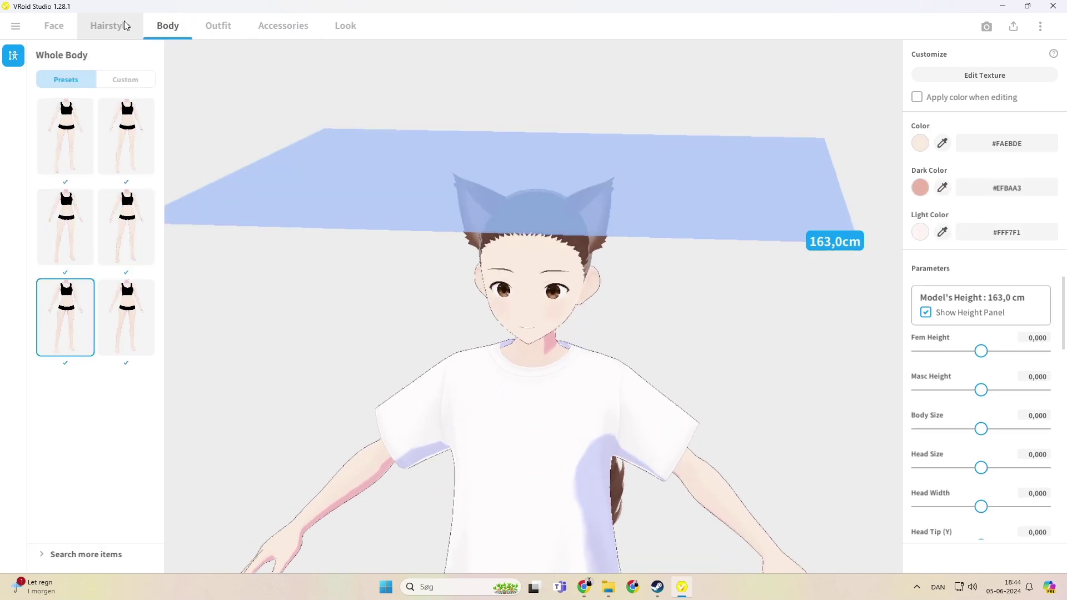
left_click(124, 23)
scroll(63, 414, "down", 3)
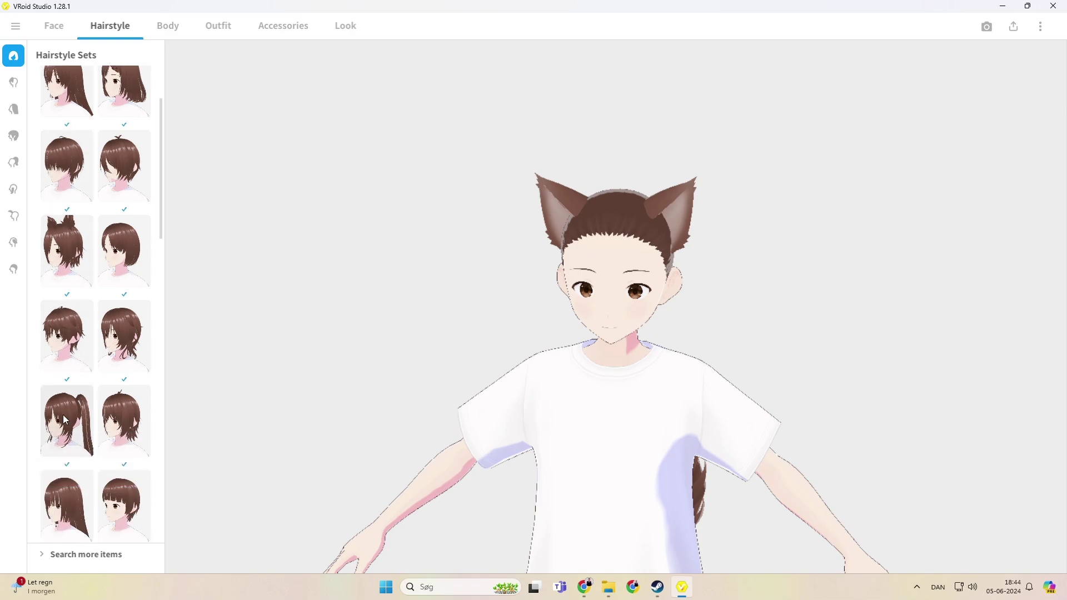
left_click(63, 456)
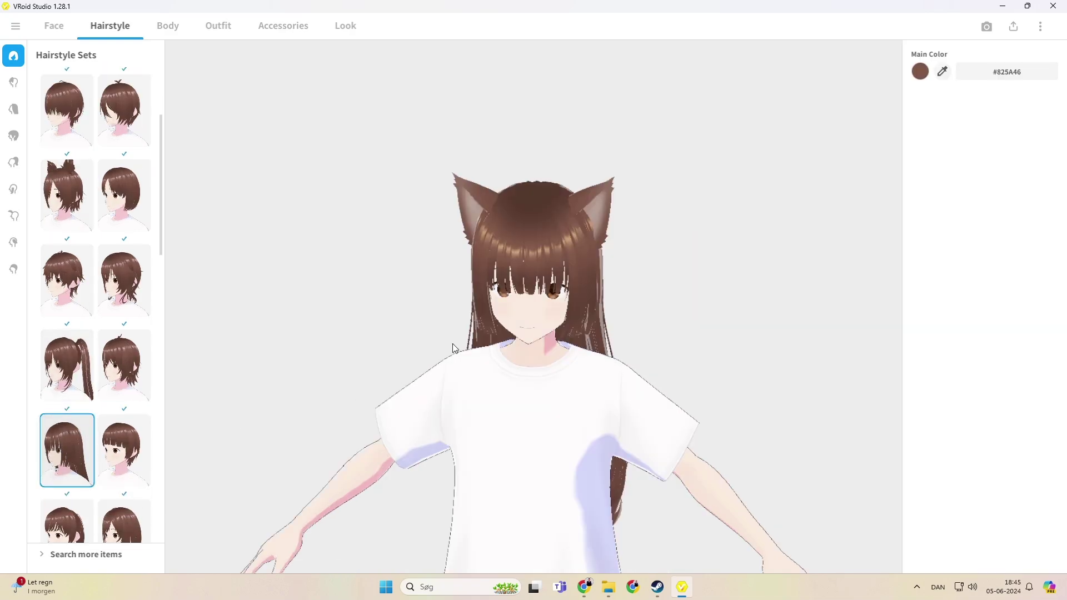
Step: Apply the face set with large grey eyes to the character
left_click(59, 23)
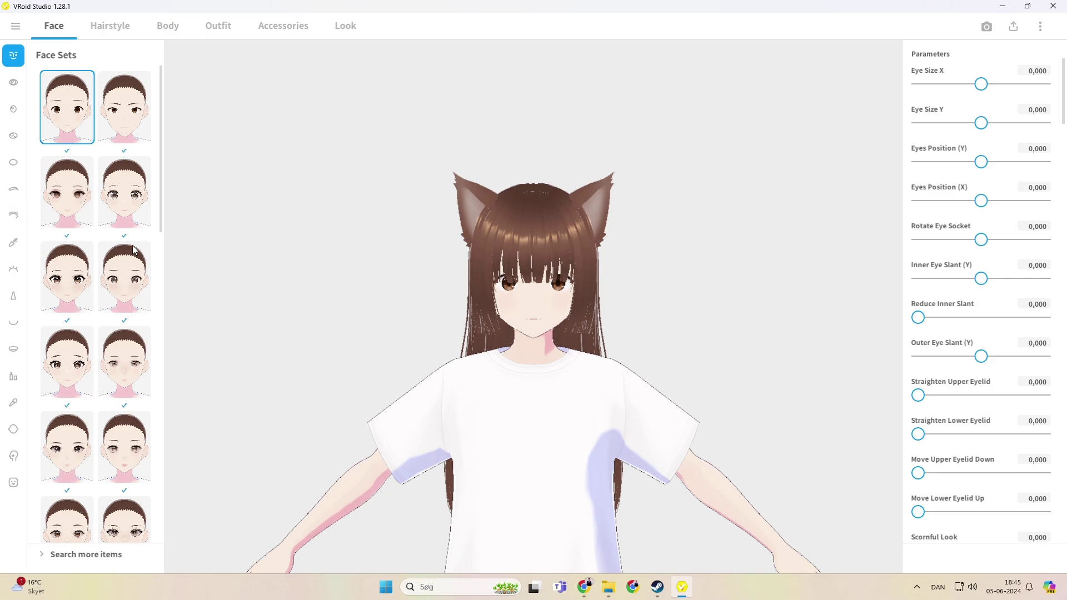
scroll(100, 341, "down", 5)
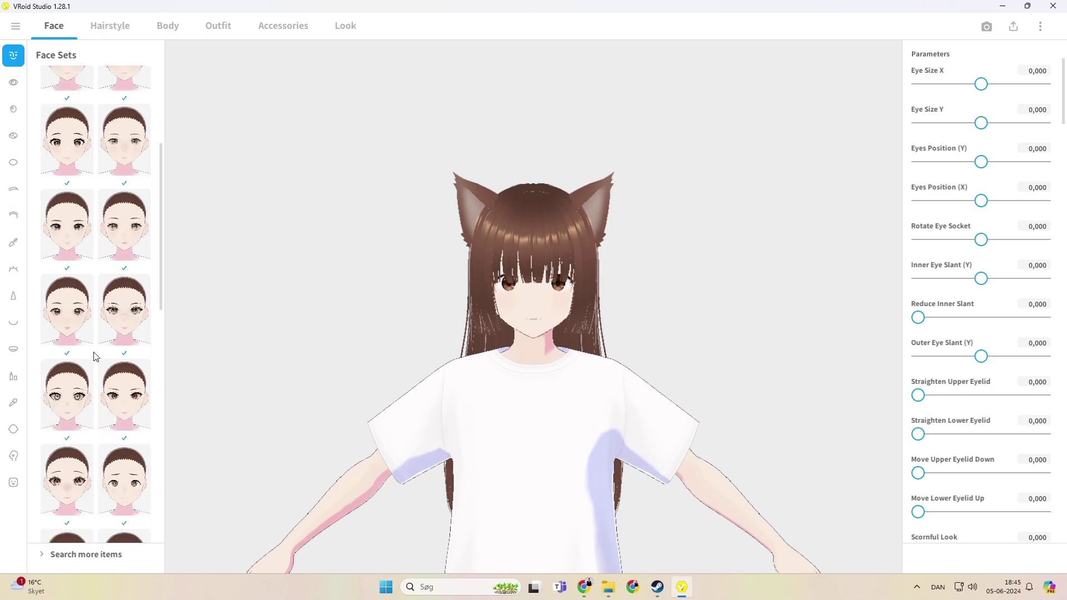
left_click(84, 394)
scroll(556, 282, "up", 3)
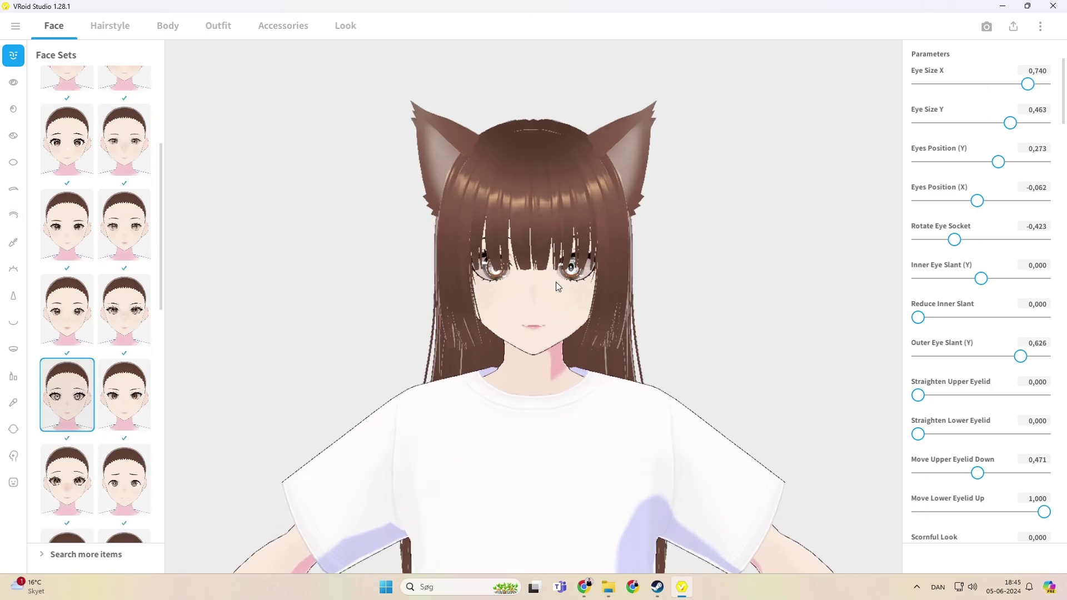
scroll(553, 286, "up", 4)
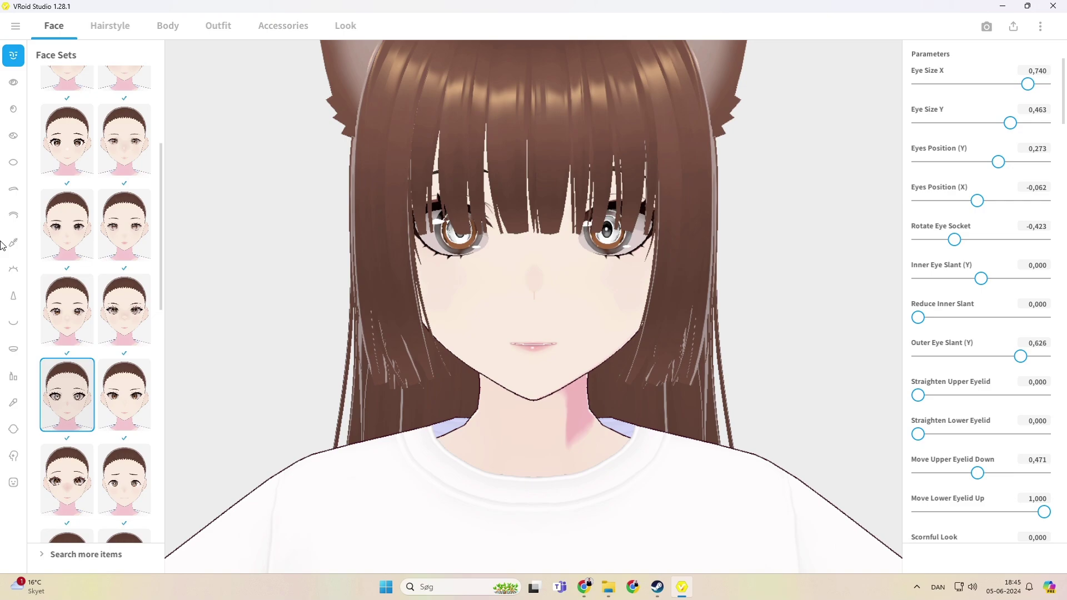
Step: Try several other facial skin presets and switch back to the first one
left_click(13, 428)
scroll(76, 392, "down", 1)
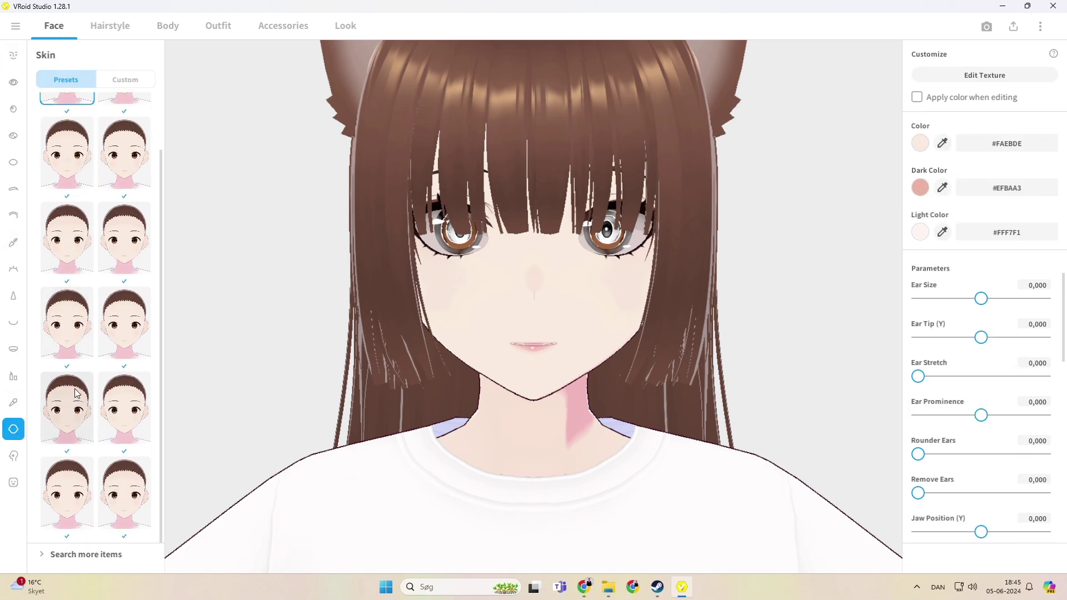
left_click(65, 416)
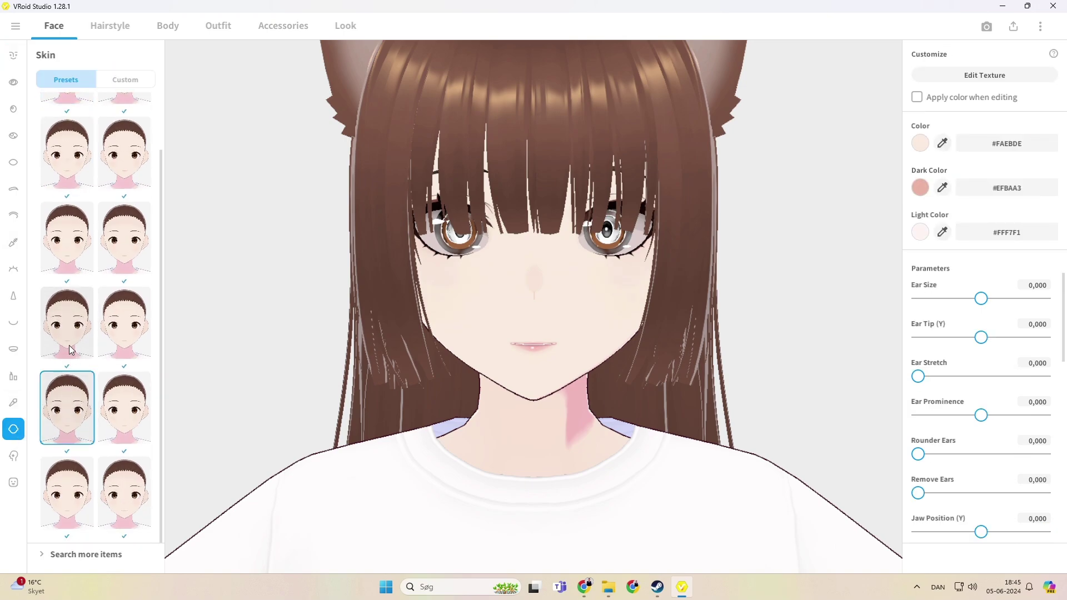
left_click(76, 339)
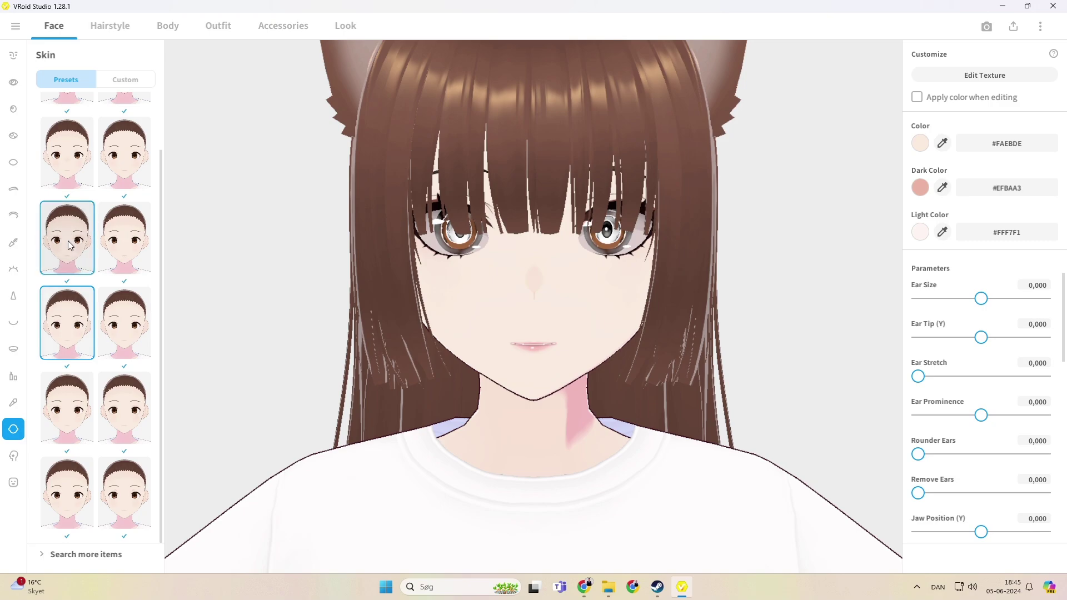
scroll(70, 245, "down", 1)
scroll(69, 245, "up", 1)
left_click(80, 146)
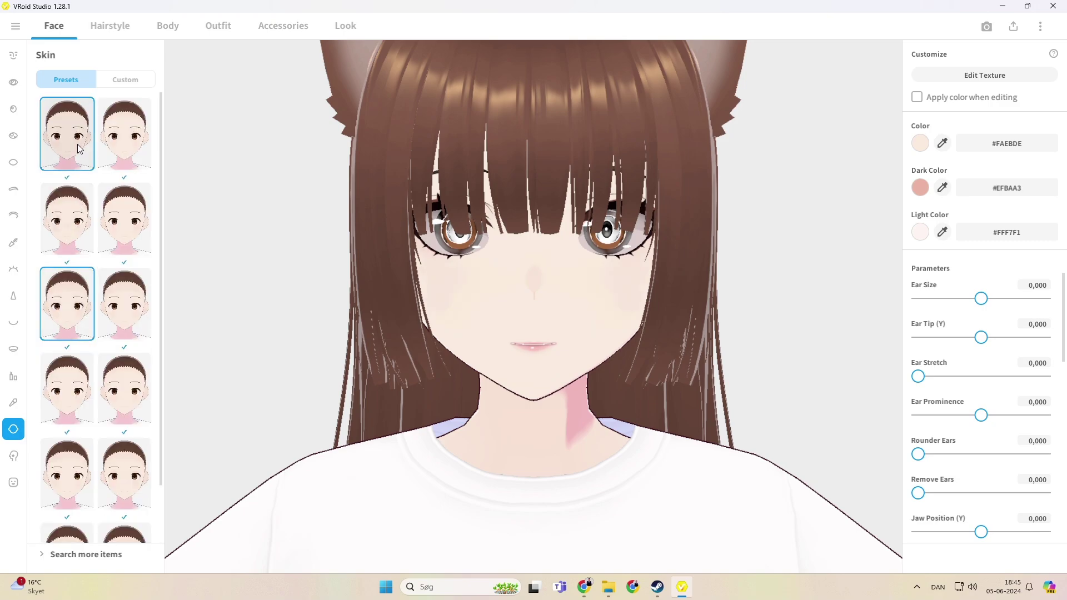
Step: Apply the red lipstick kiss mark face paint preset to the character's cheek
left_click(15, 455)
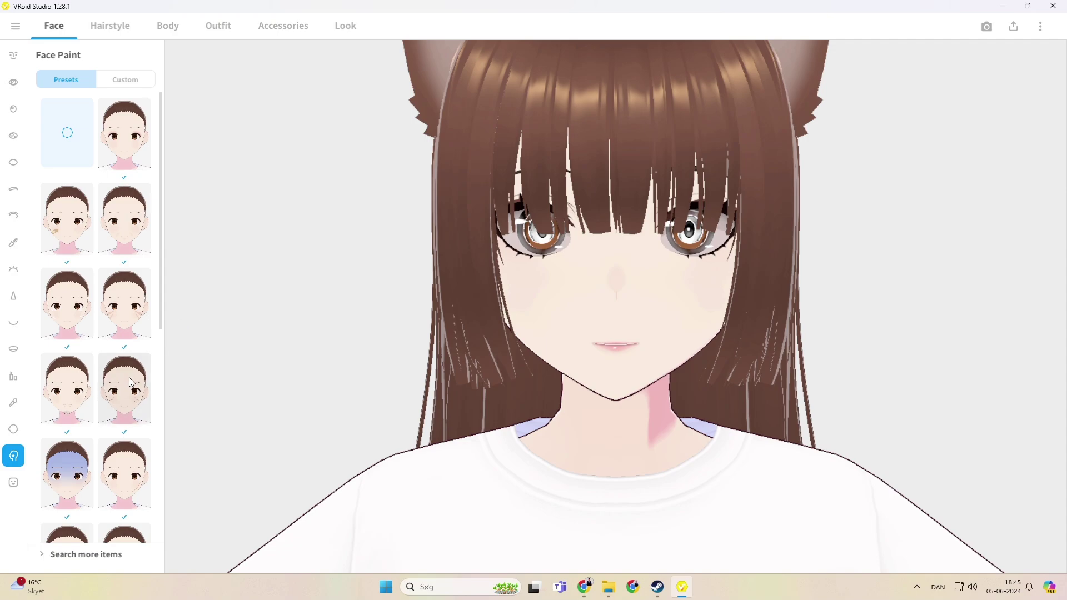
scroll(120, 372, "down", 6)
left_click(80, 467)
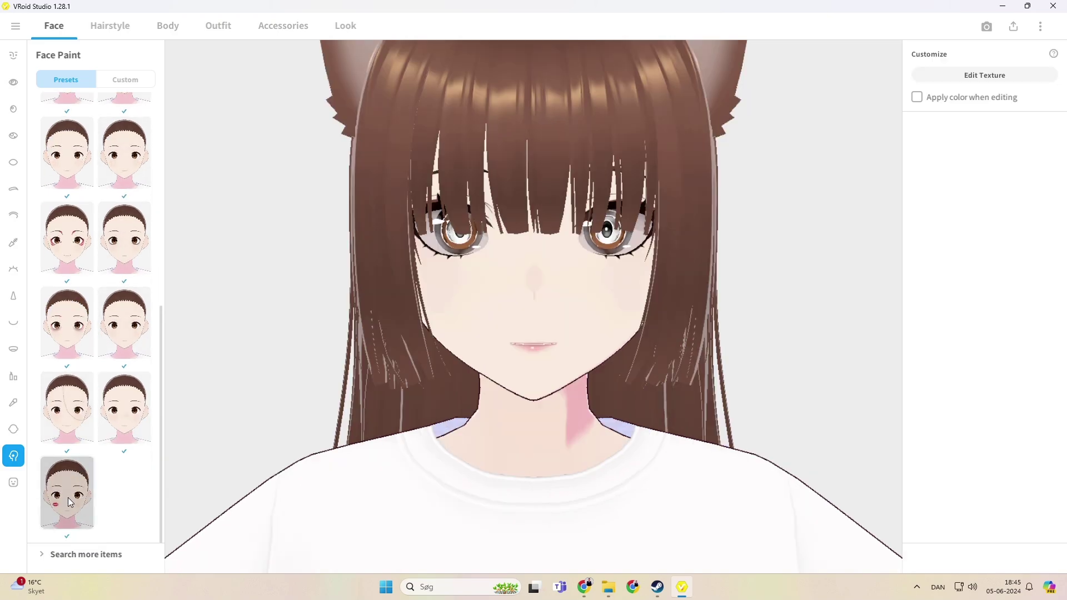
Step: Set the body's Chest Size to about 0.705 and Chest Prominence to about 0.181
left_click(114, 24)
left_click(178, 26)
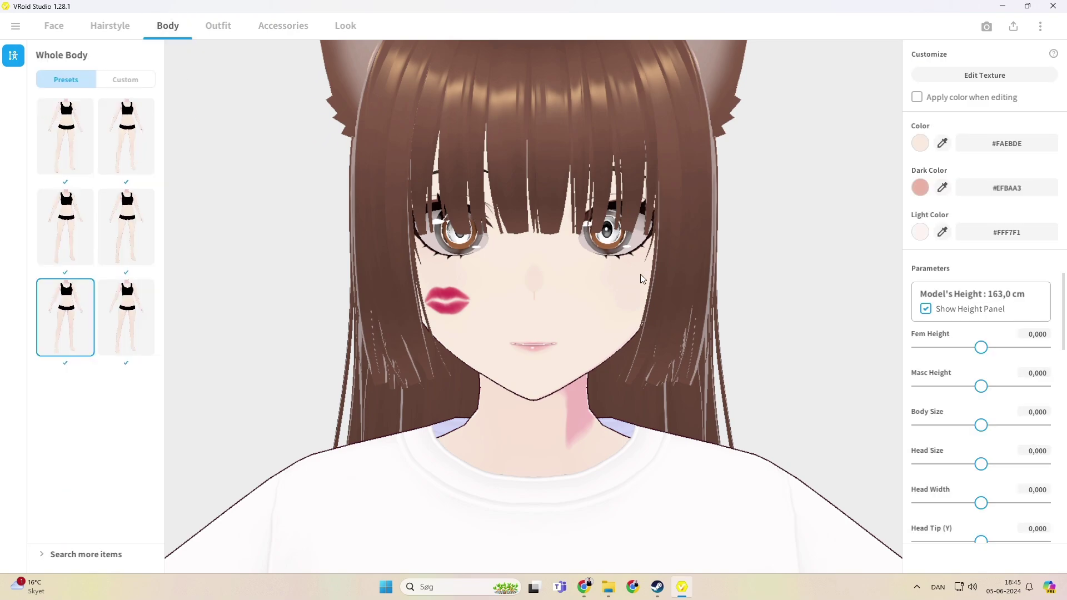
scroll(941, 408, "down", 5)
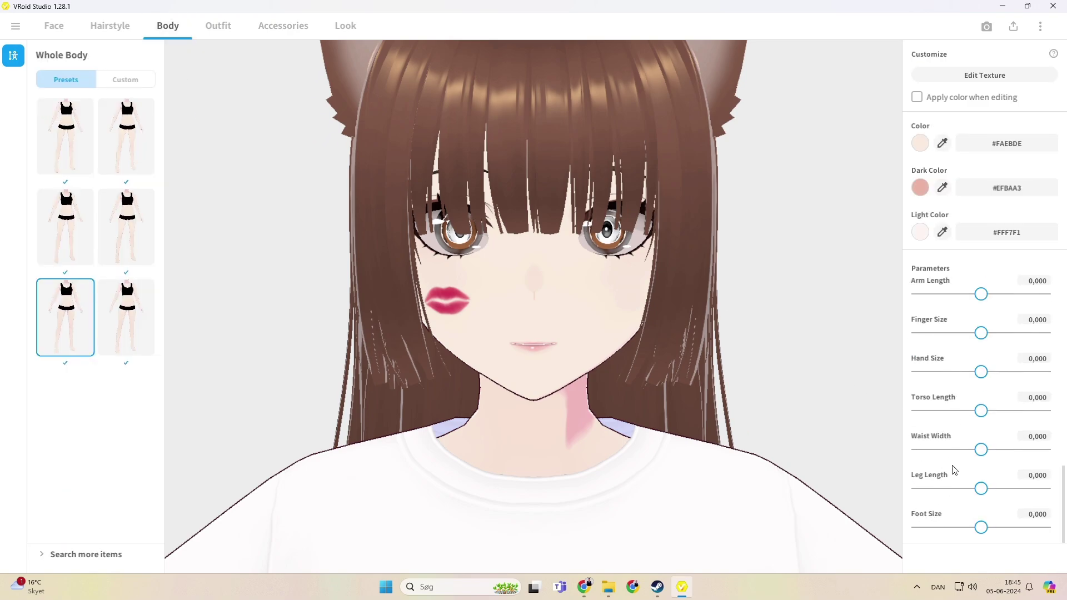
scroll(968, 507, "up", 4)
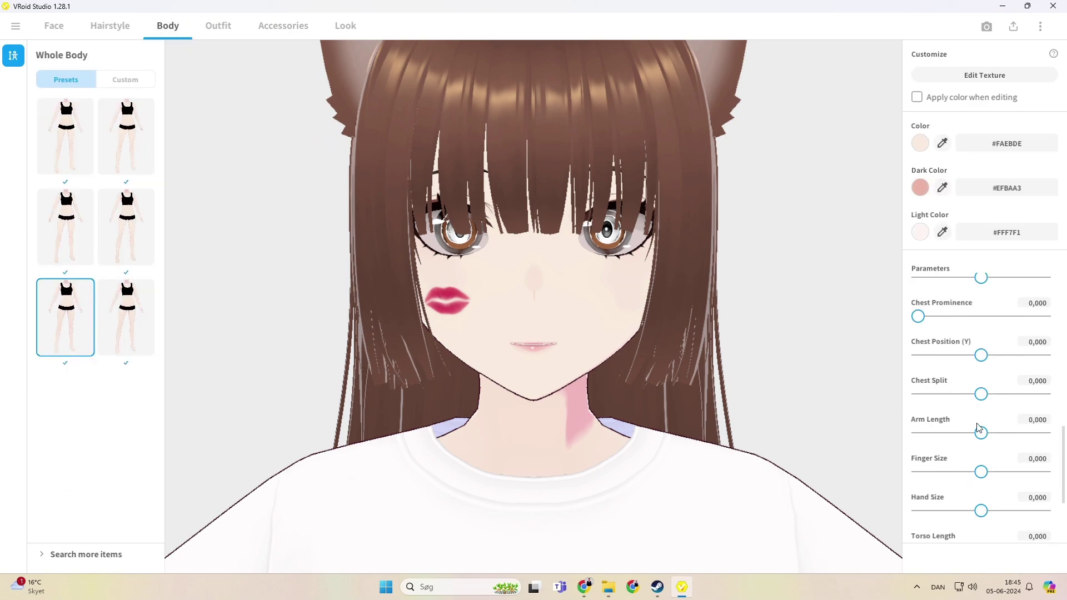
scroll(959, 380, "up", 2)
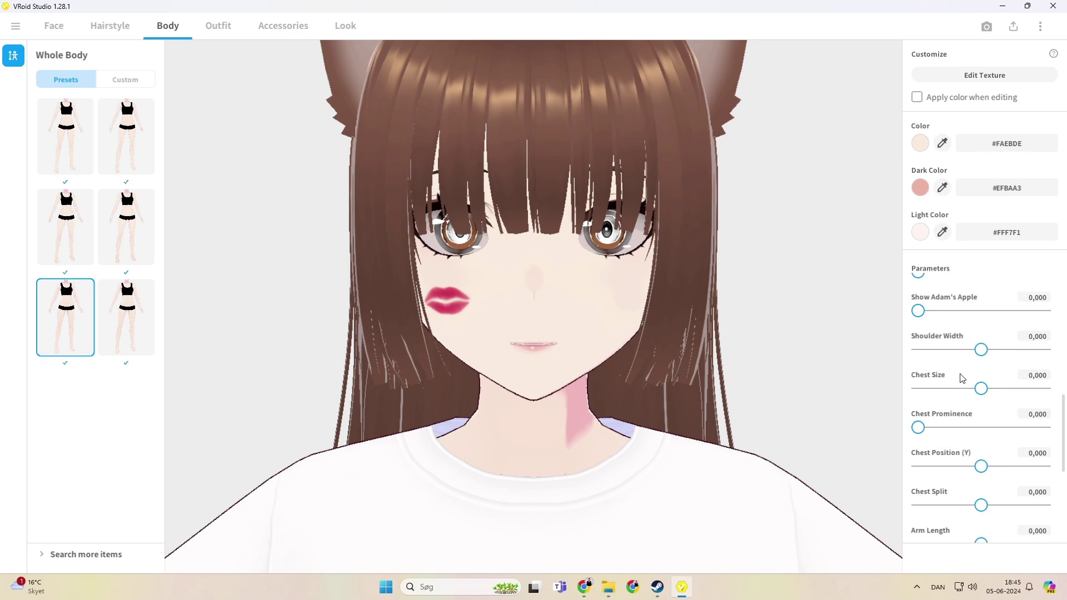
left_click_drag(996, 387, 1029, 388)
right_click_drag(704, 390, 692, 389)
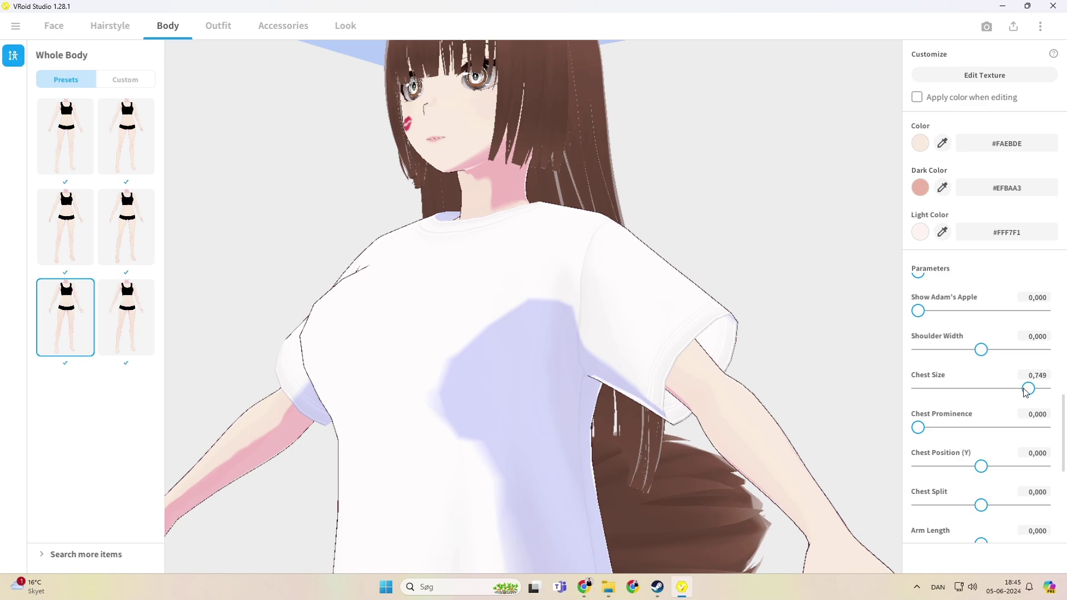
left_click_drag(1024, 388, 1021, 390)
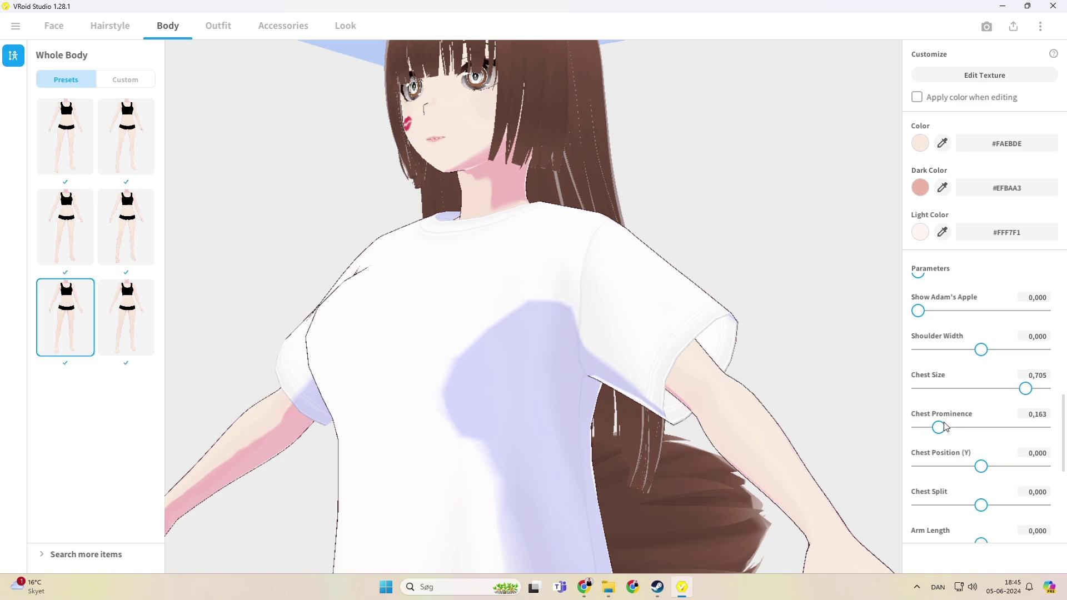
Step: Raise the body's Fem Height to its maximum, giving a model height of 169.2 cm
scroll(987, 378, "up", 5)
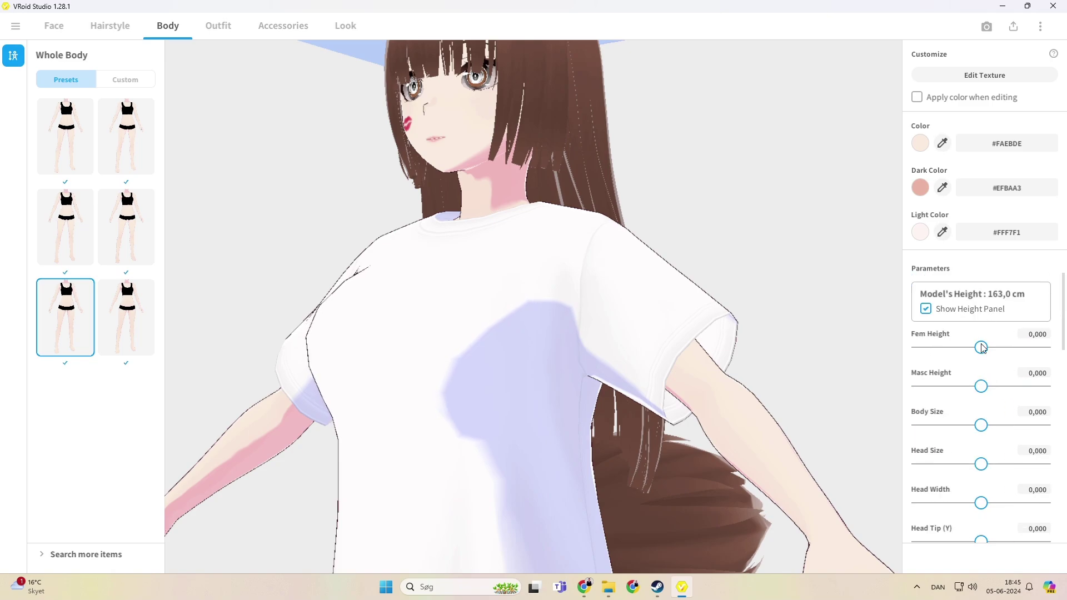
left_click_drag(981, 348, 1055, 354)
scroll(1010, 406, "down", 10)
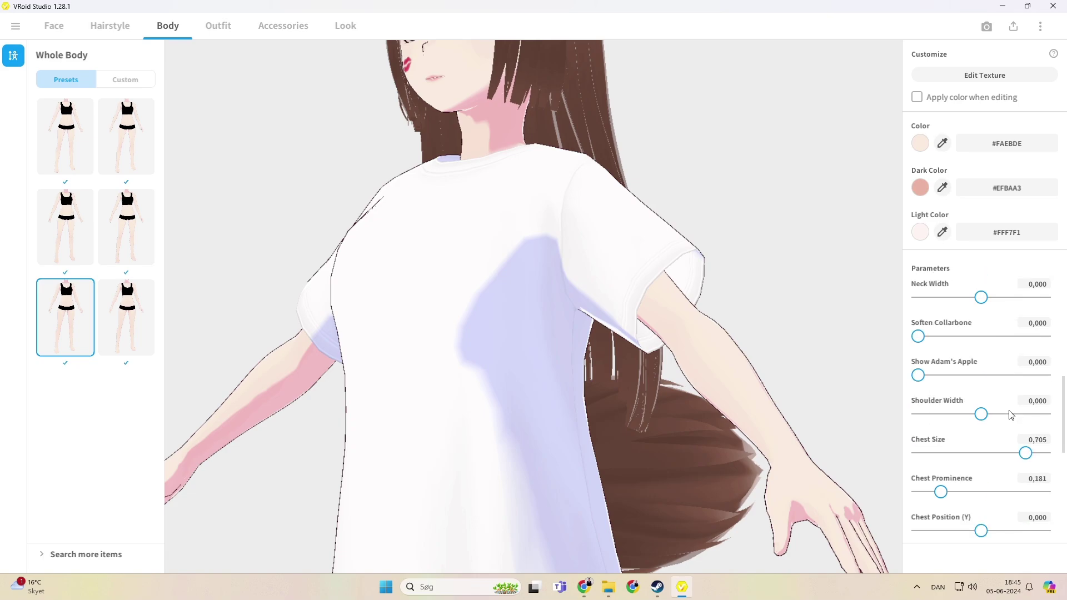
scroll(970, 417, "up", 3)
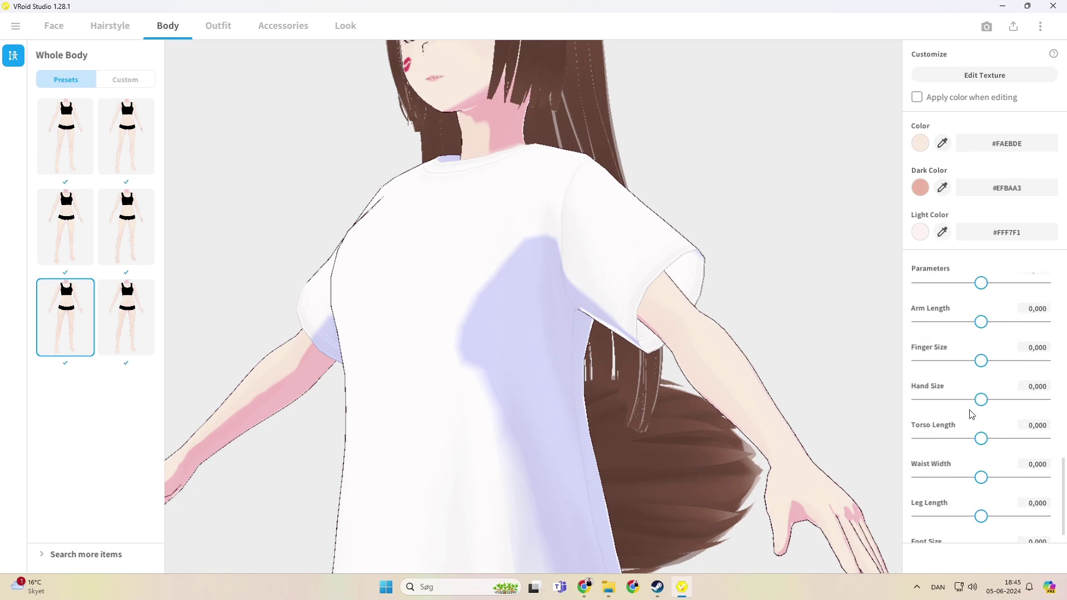
right_click_drag(517, 349, 567, 319)
scroll(570, 316, "down", 5)
scroll(563, 327, "down", 3)
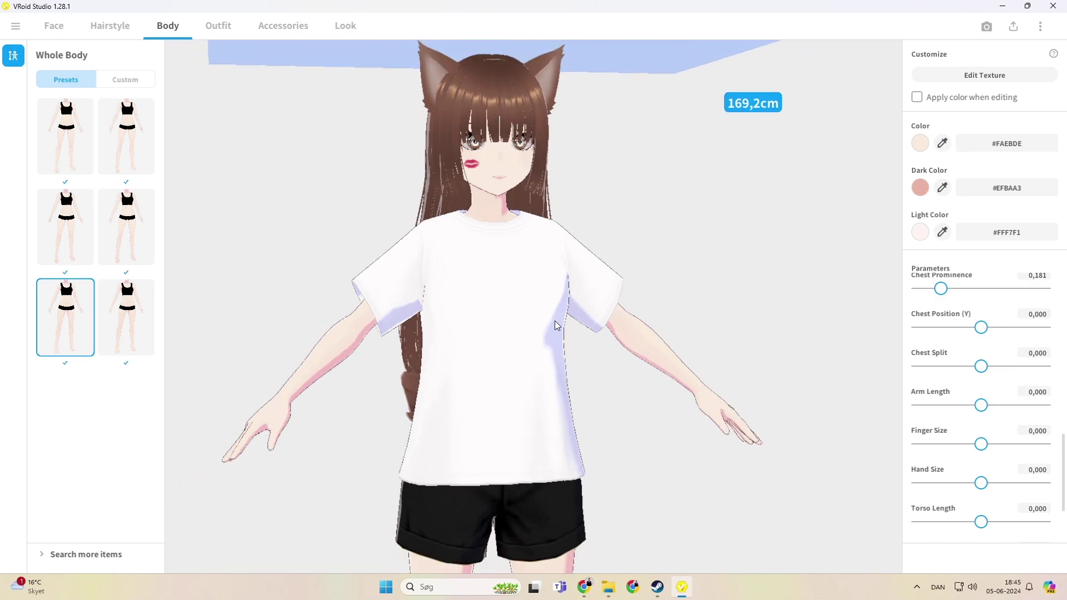
Step: Dress the character in the dark navy sleeveless long dress from the dress presets
left_click(267, 26)
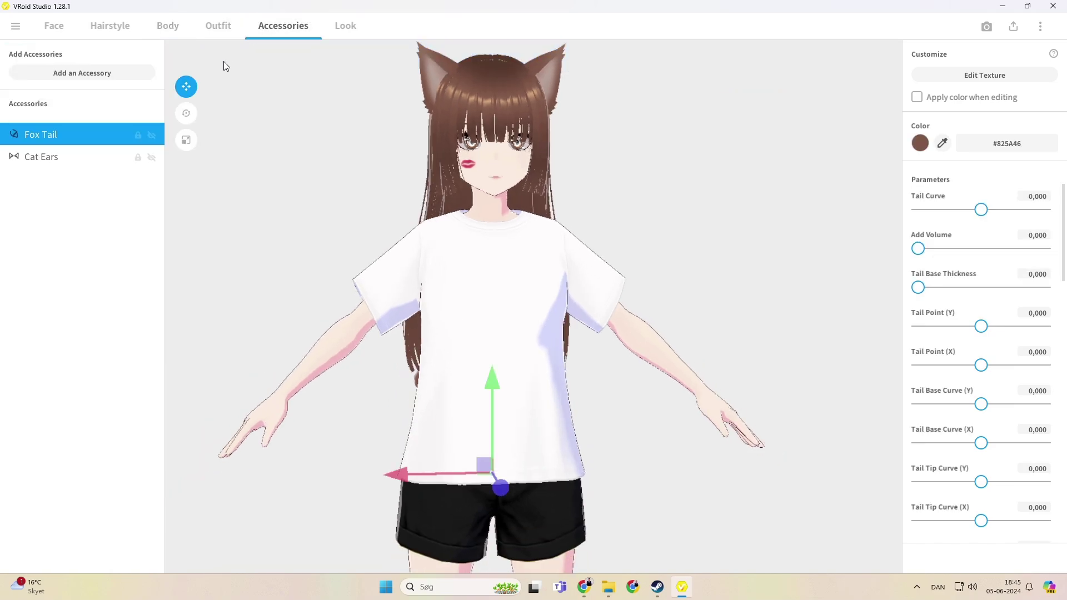
mouse_move(481, 332)
right_mouse_down()
mouse_move(470, 316)
mouse_move(477, 348)
right_mouse_up()
middle_click_drag(476, 356, 494, 262)
scroll(490, 261, "down", 2)
left_click(223, 26)
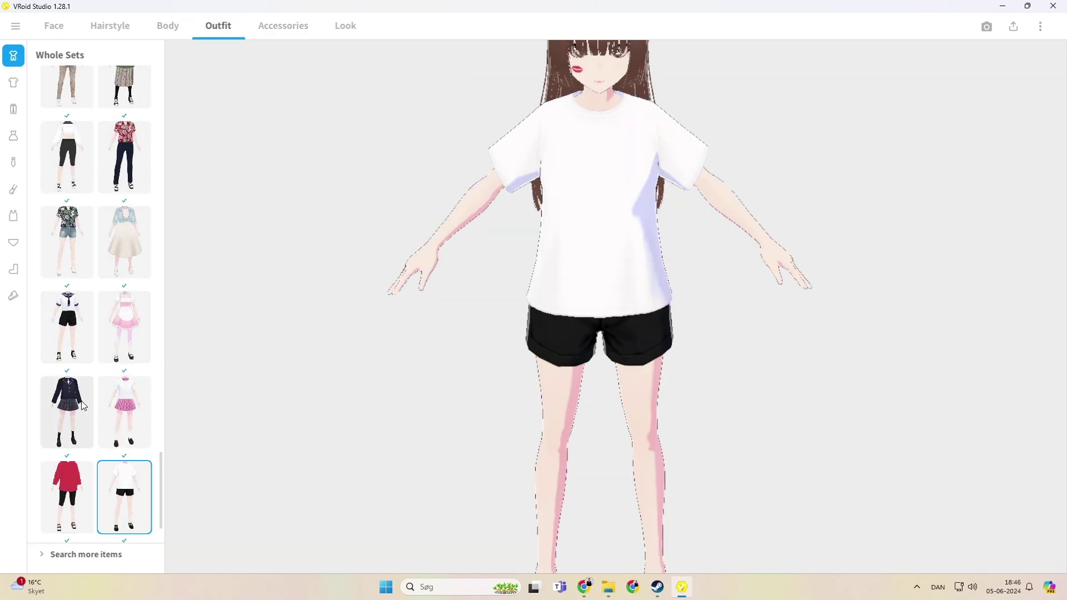
scroll(82, 406, "up", 10)
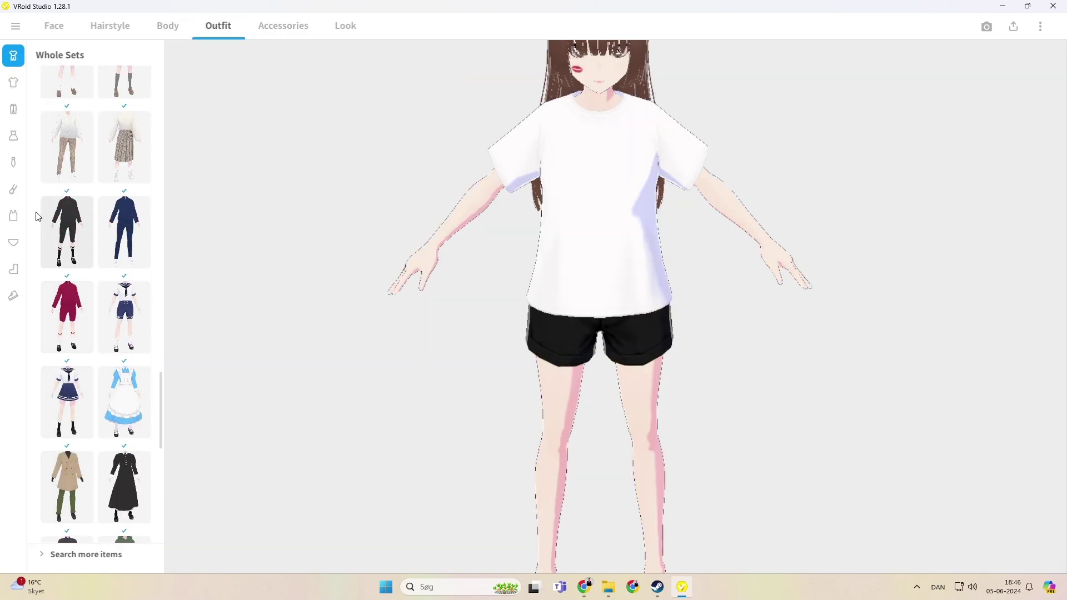
left_click(13, 135)
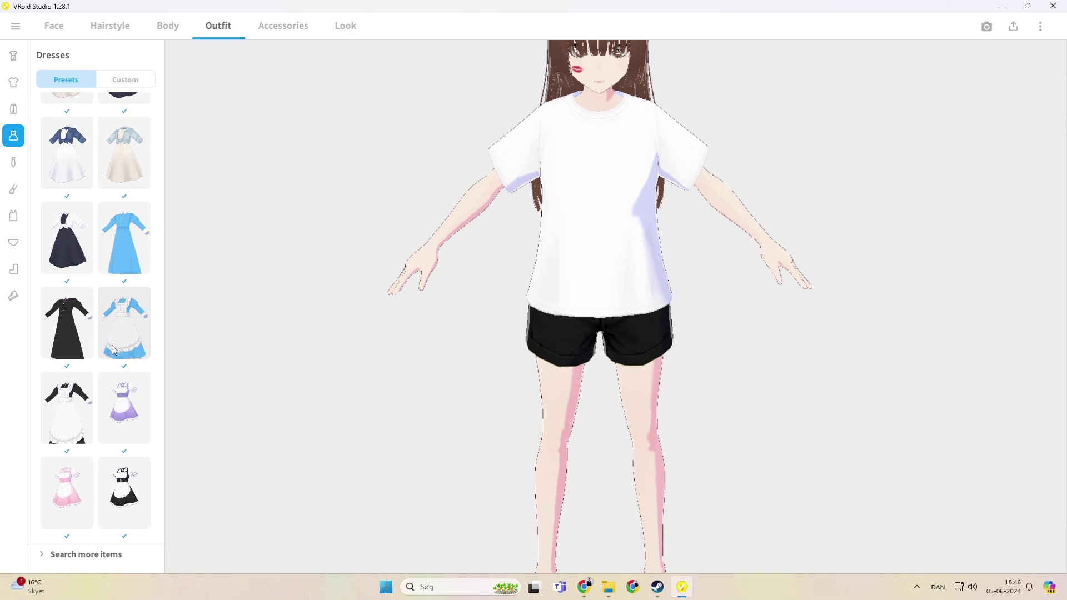
scroll(112, 345, "up", 5)
left_click(120, 296)
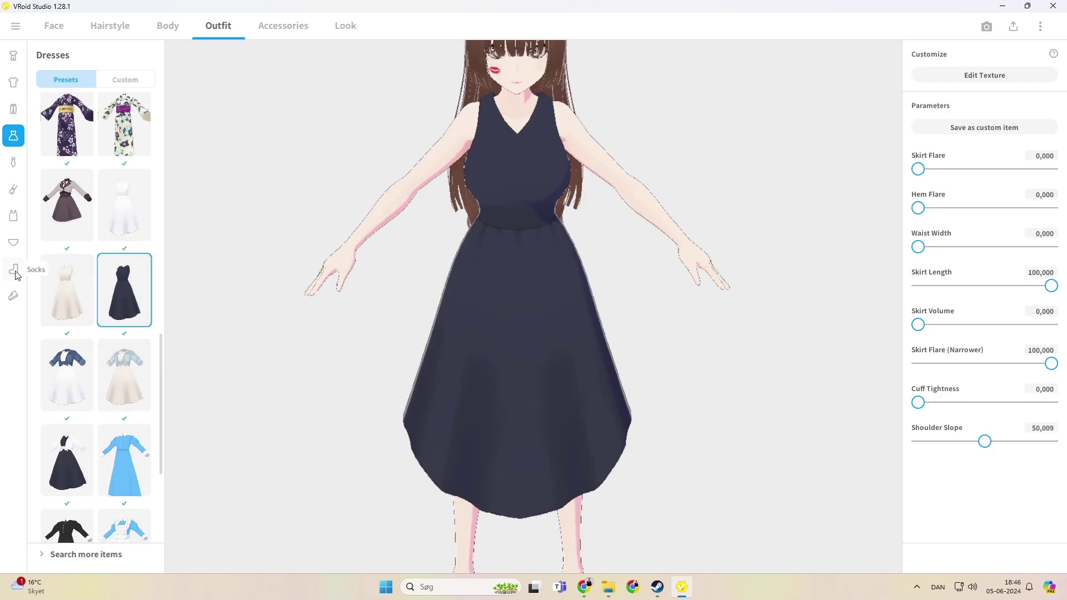
Step: Put the dark blue ankle-strap heels with jeweled toes from the shoe presets on the character
left_click(14, 296)
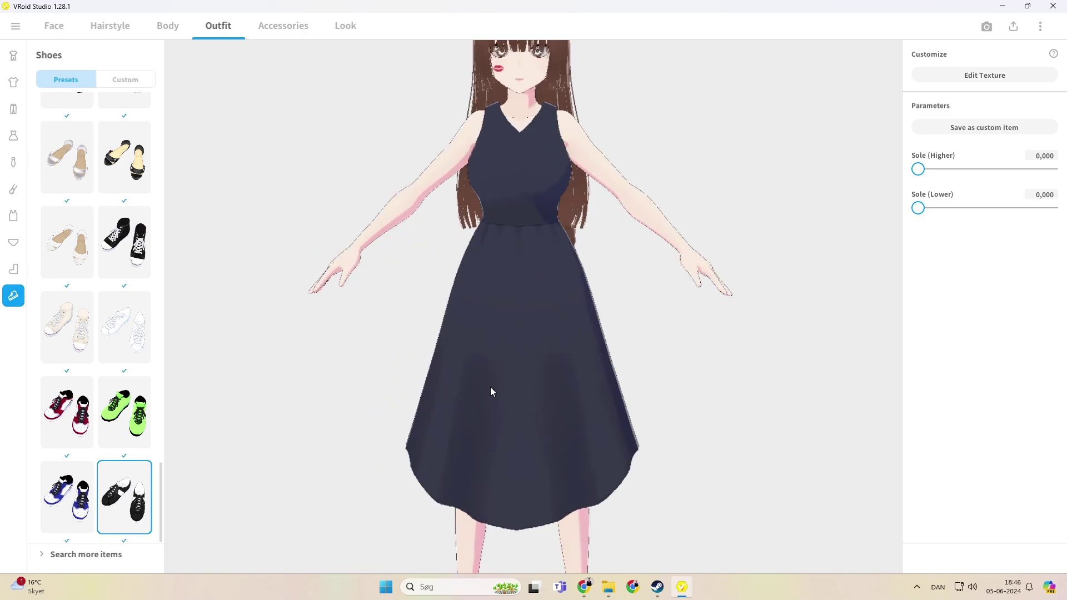
scroll(94, 197, "up", 1)
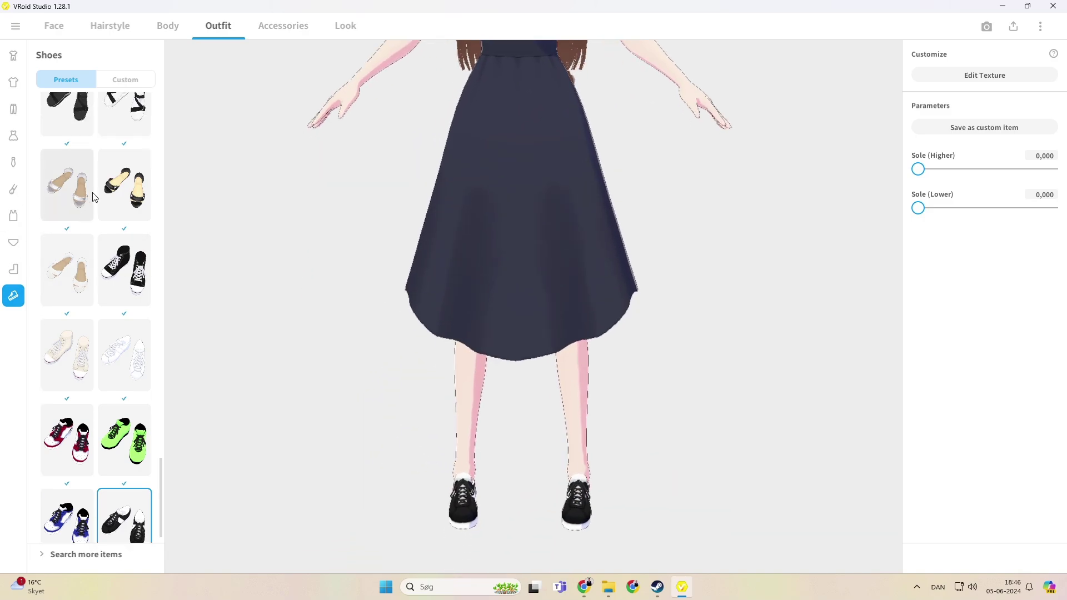
scroll(105, 217, "up", 10)
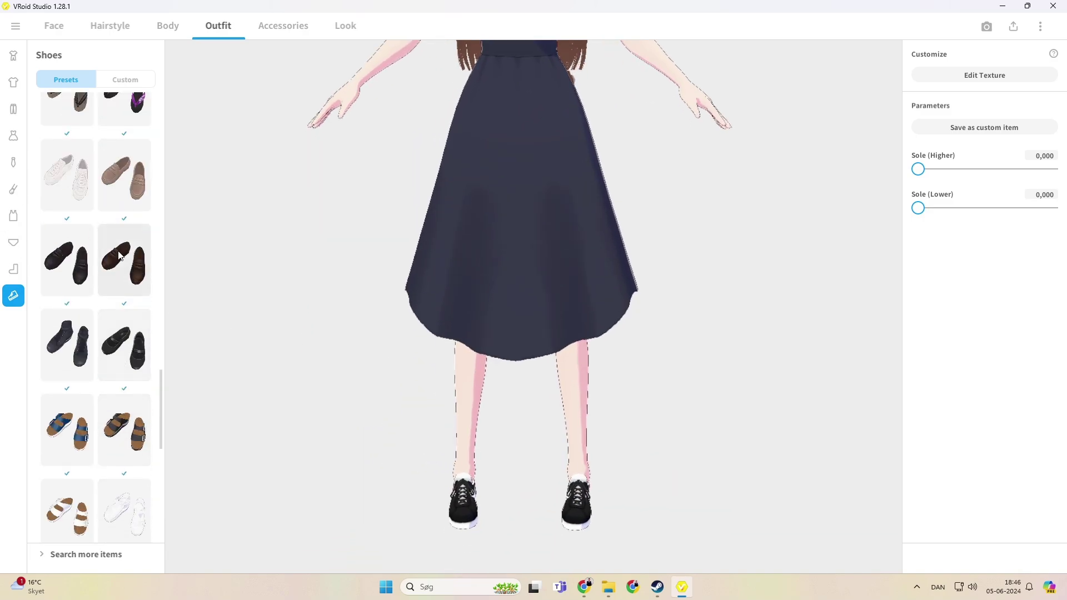
scroll(116, 264, "up", 15)
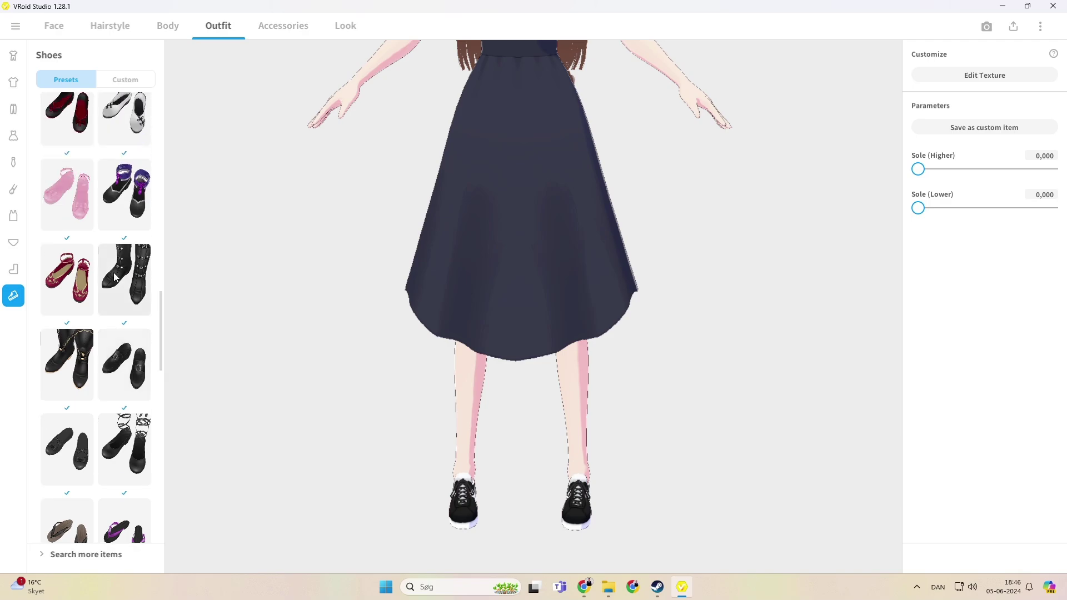
scroll(114, 276, "up", 10)
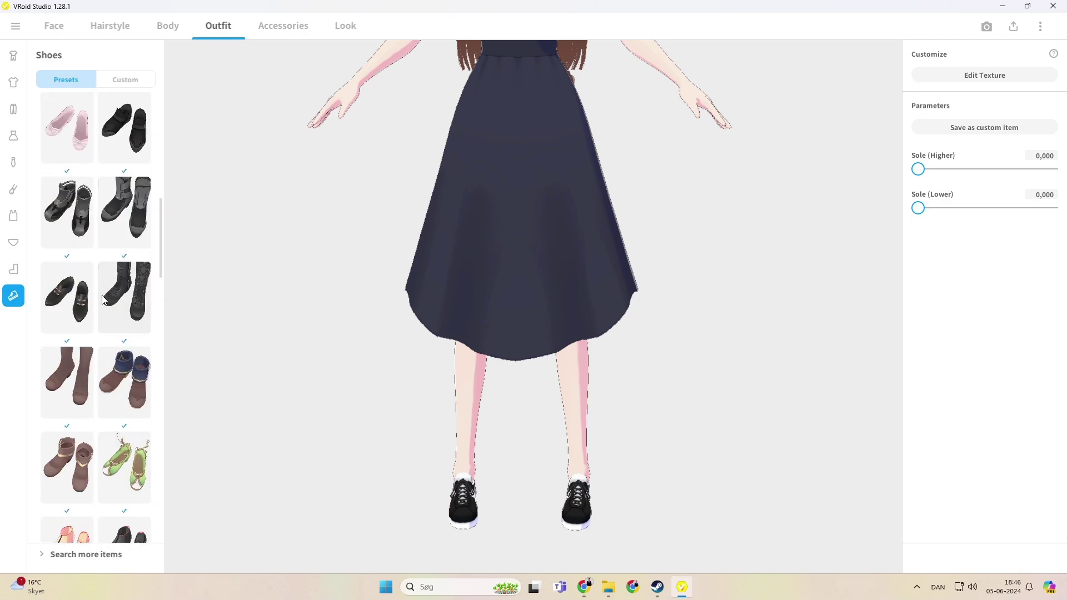
scroll(103, 301, "up", 10)
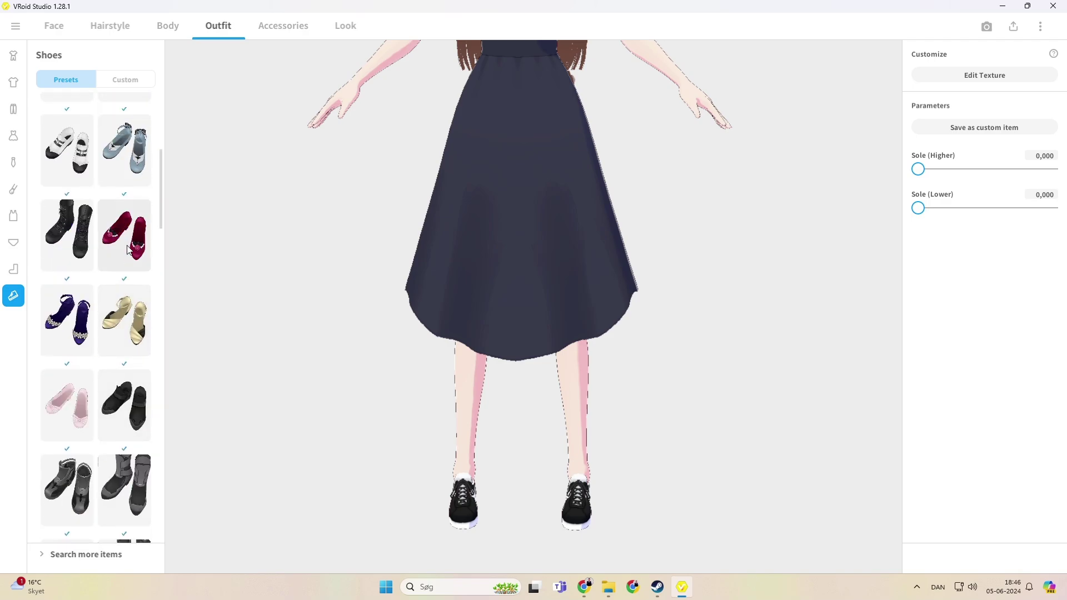
left_click(67, 320)
left_click_drag(736, 490, 718, 493)
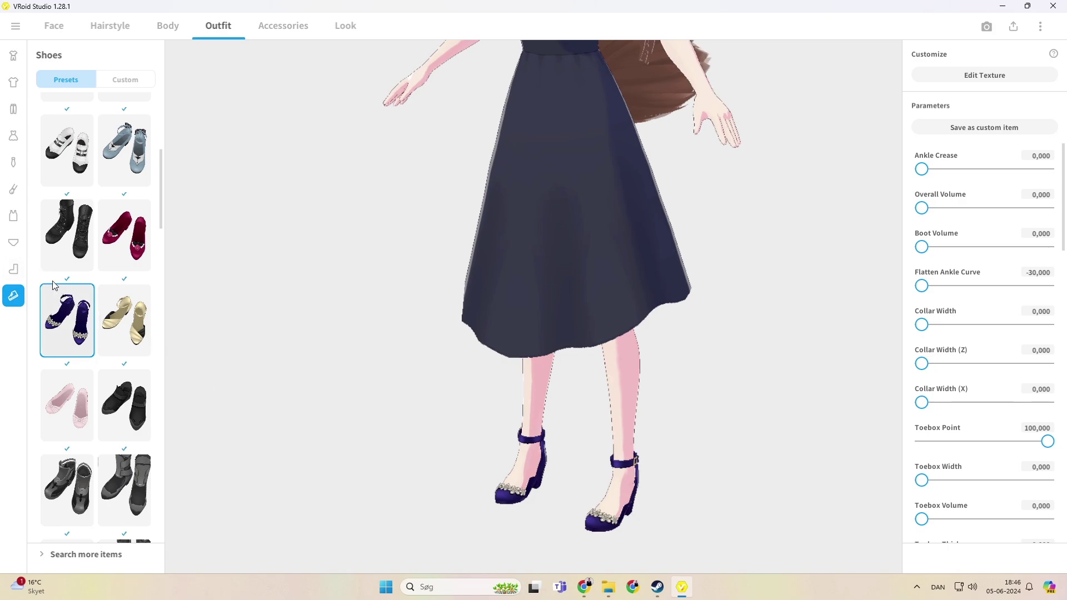
Step: Add the white knee-high socks from the sock presets to the character
left_click(13, 270)
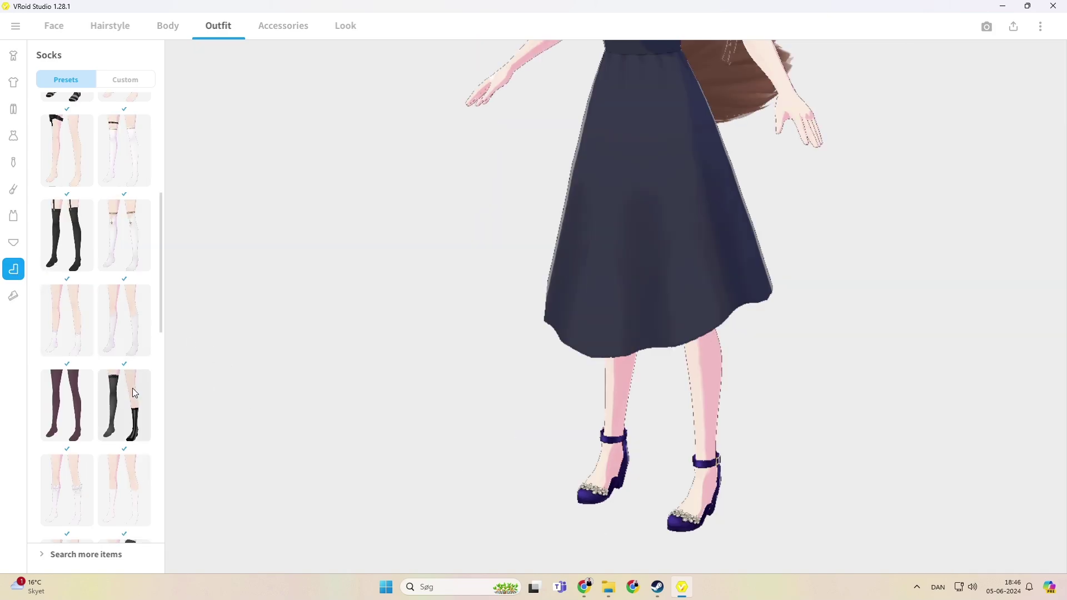
left_click(125, 341)
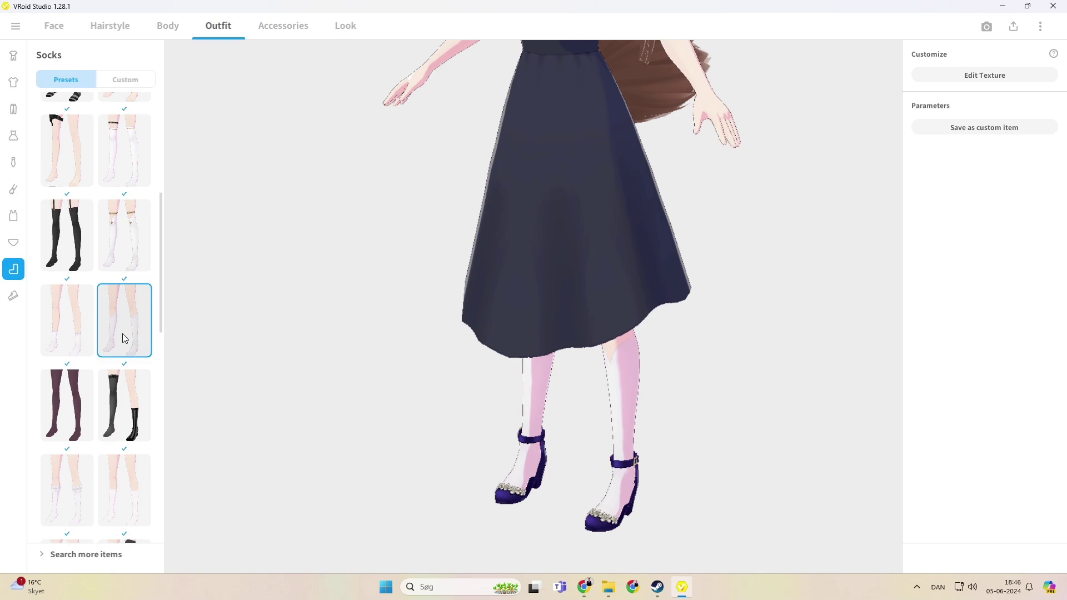
scroll(119, 365, "up", 2)
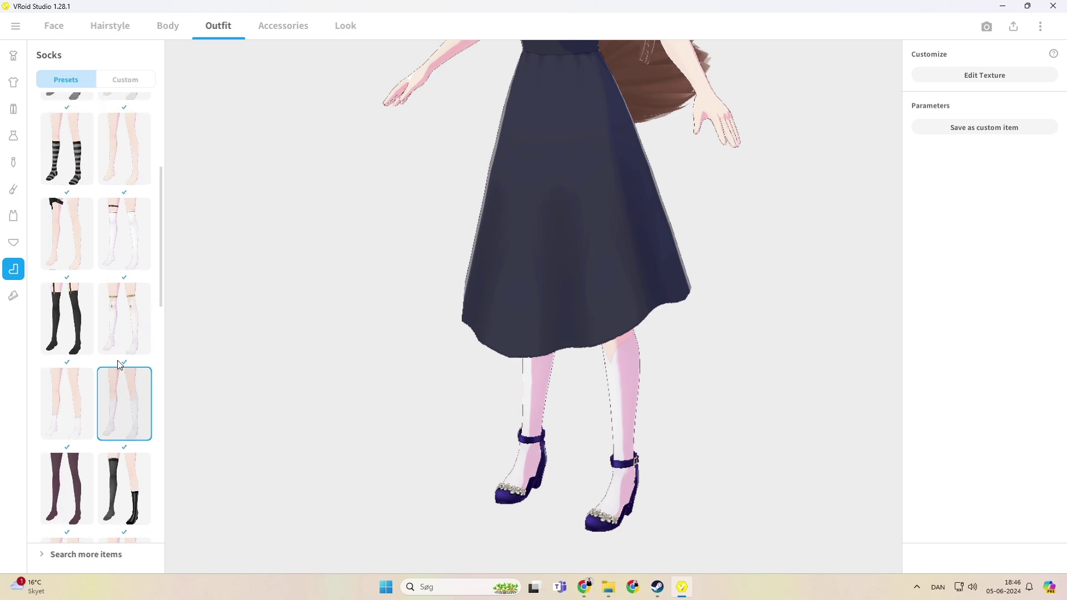
right_click_drag(479, 141, 496, 142)
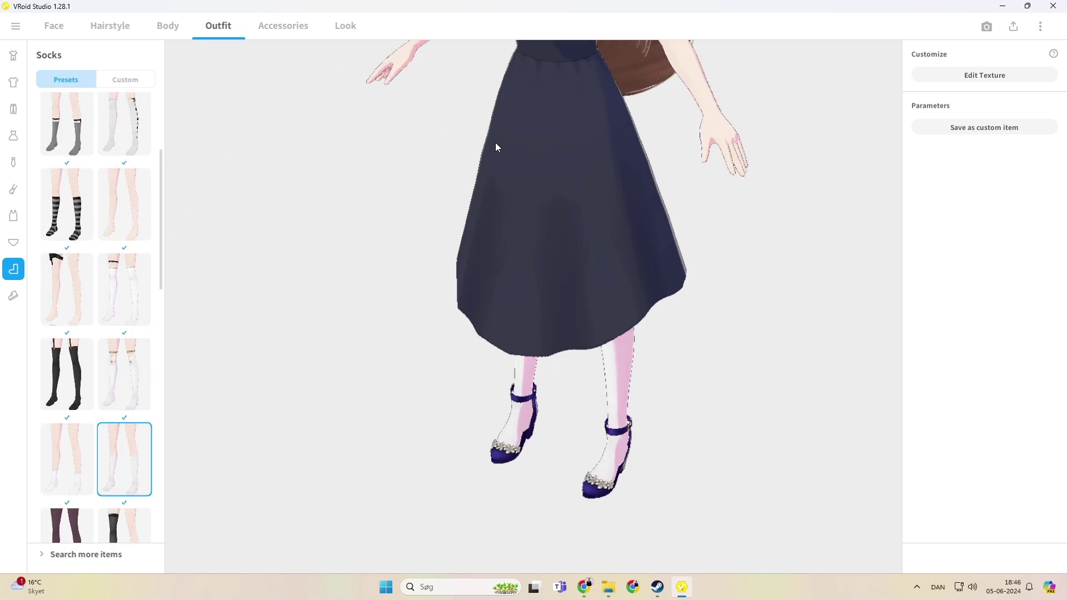
middle_click_drag(495, 143, 525, 225)
right_click_drag(525, 225, 548, 185)
middle_click_drag(549, 186, 547, 269)
right_click_drag(547, 269, 379, 198)
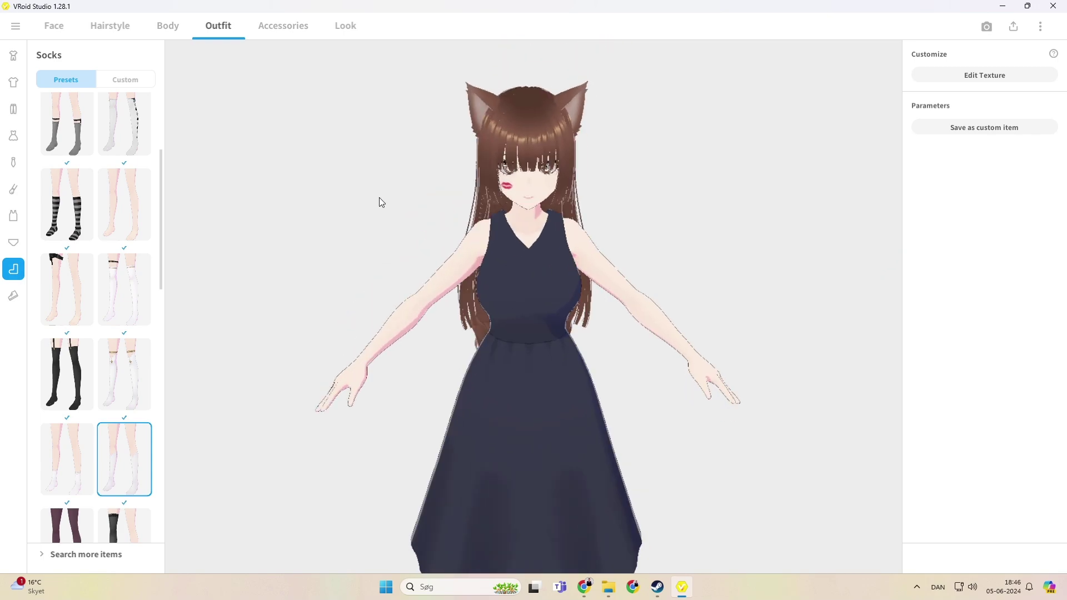
Step: Recolor the cat ears accessory bright red, #FF1A00
left_click(277, 25)
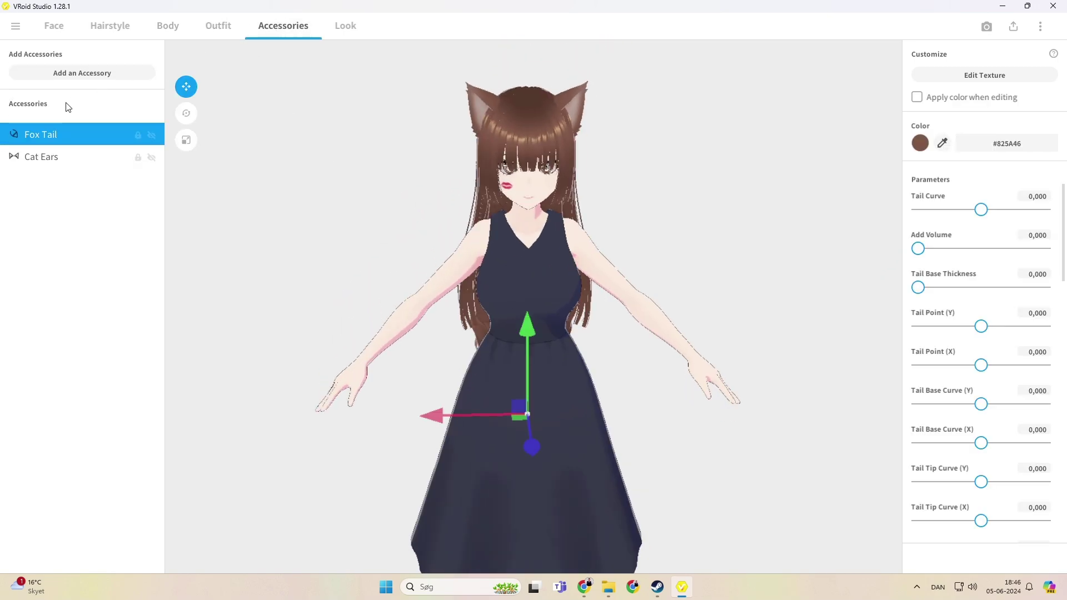
right_click(46, 157)
left_click(920, 144)
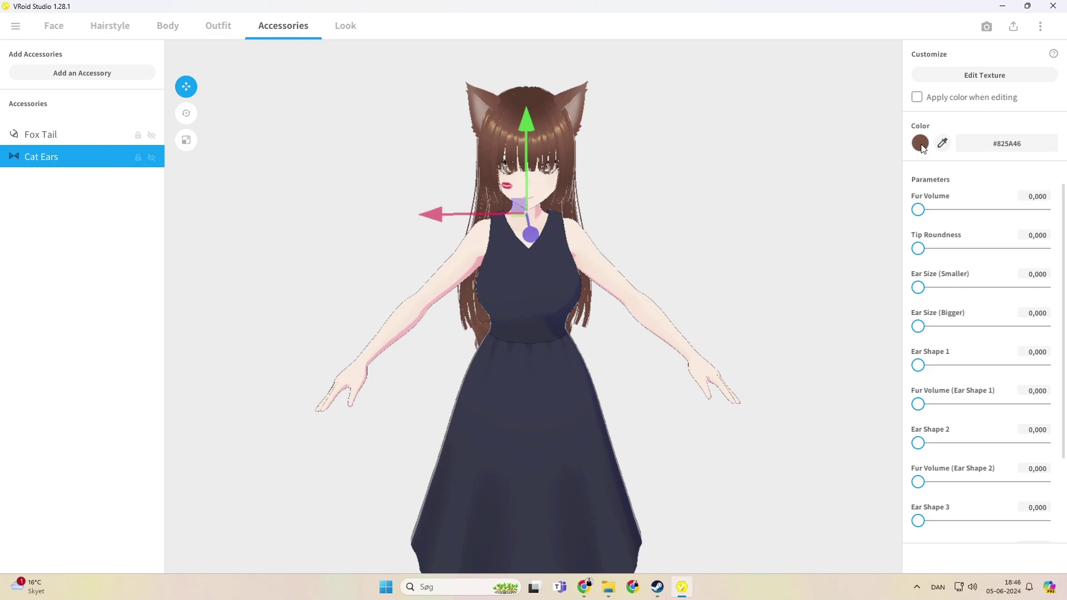
left_click(920, 144)
left_click_drag(912, 214, 916, 173)
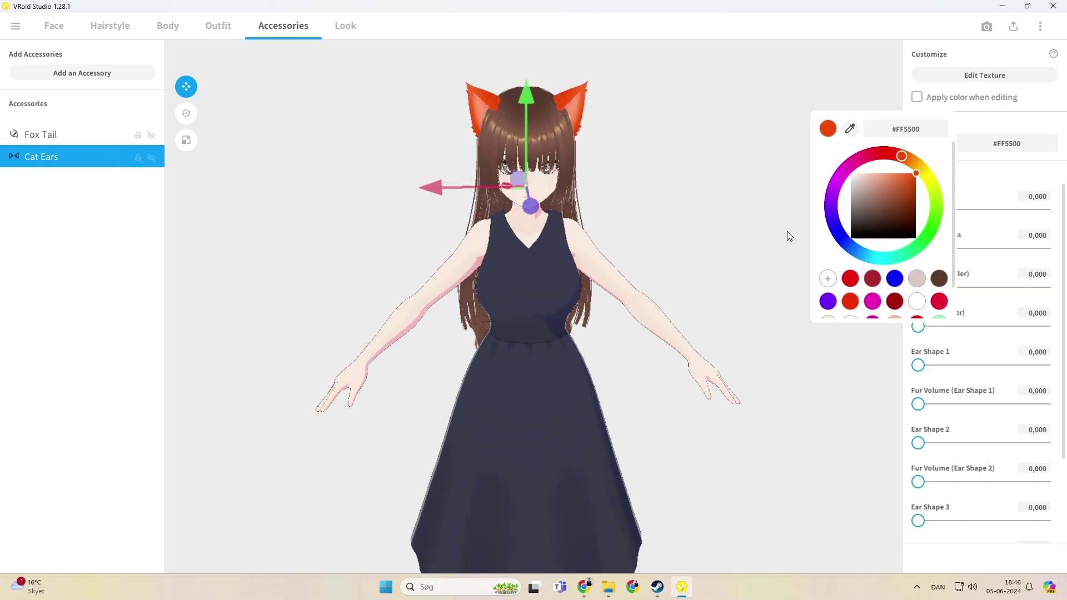
scroll(912, 308, "down", 2)
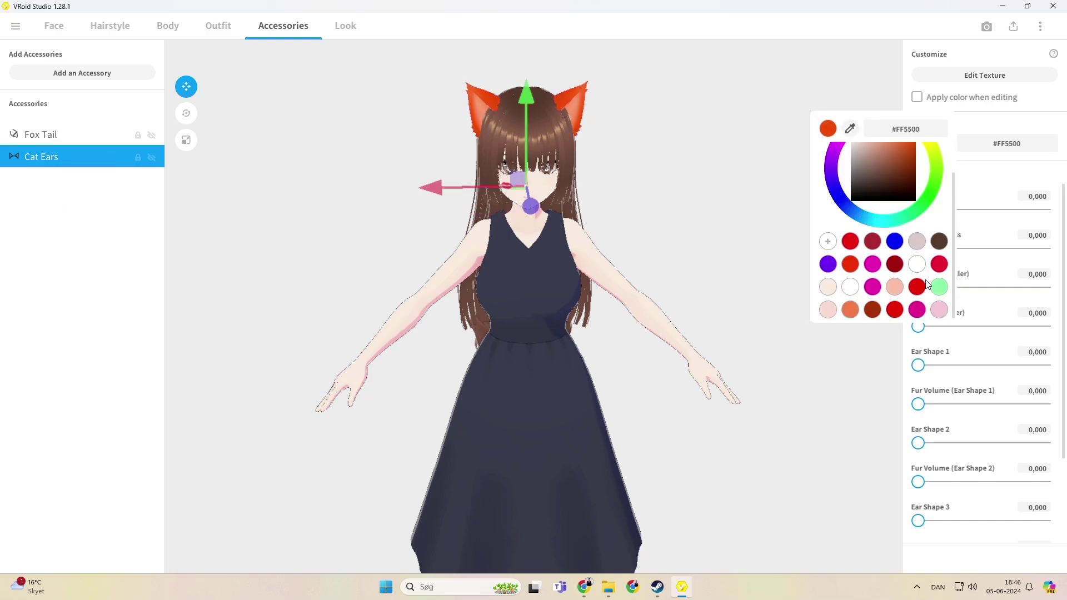
scroll(885, 247, "up", 2)
left_click(890, 155)
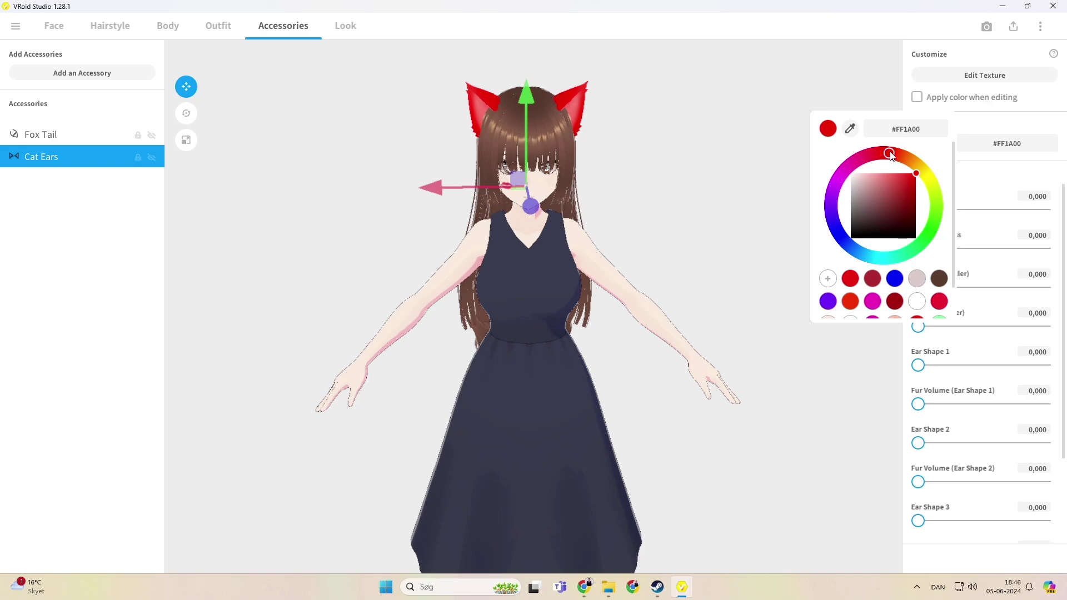
left_click(719, 104)
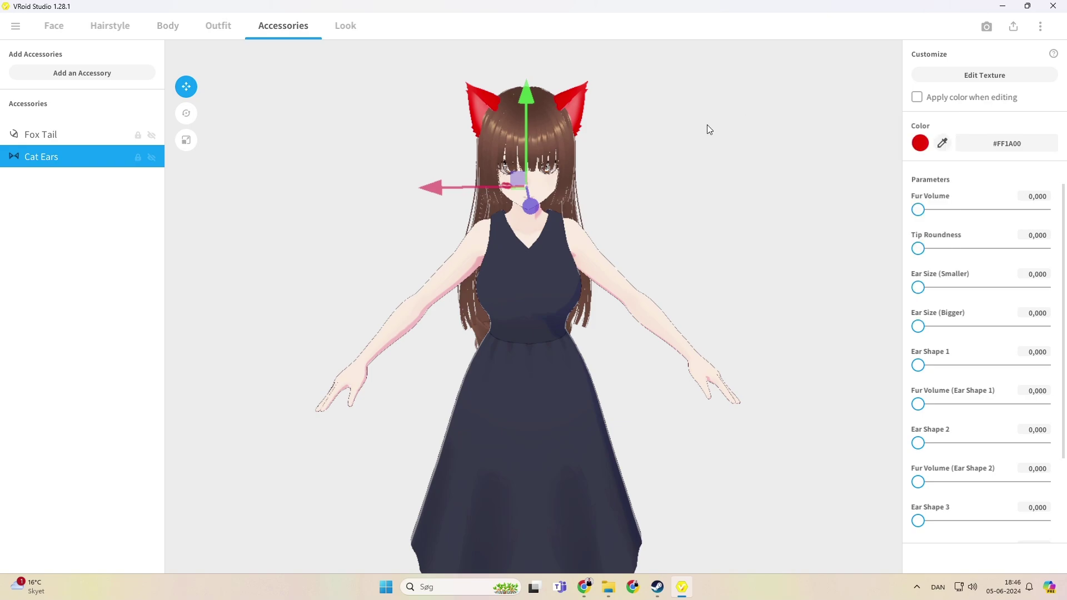
Step: Recolor the fox tail accessory bright red, #FF1D01, similar to the cat ears
left_click(40, 134)
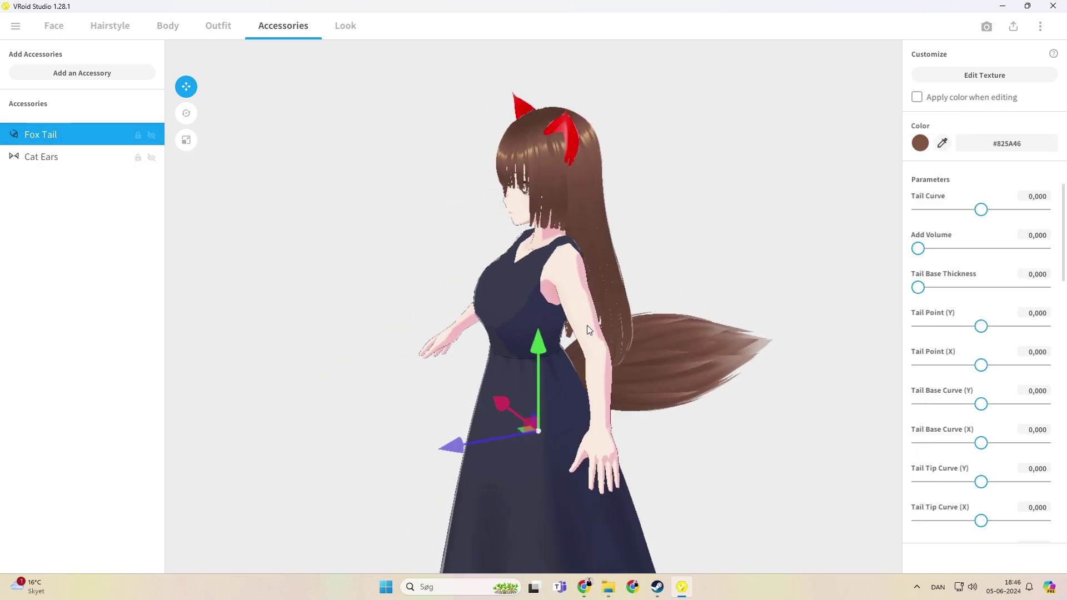
left_click(921, 145)
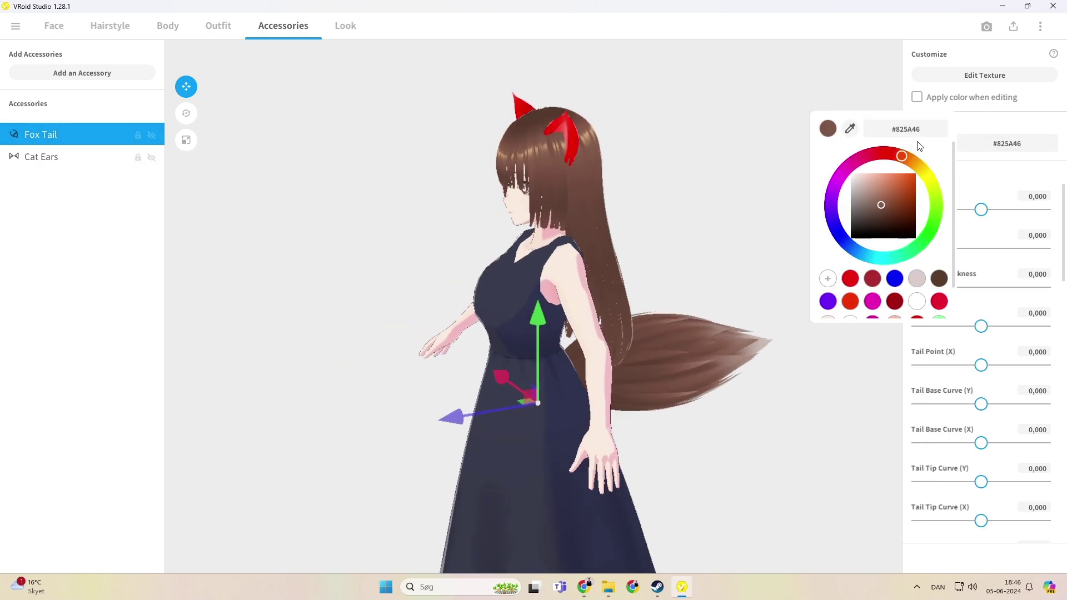
left_click(916, 170)
left_click(891, 154)
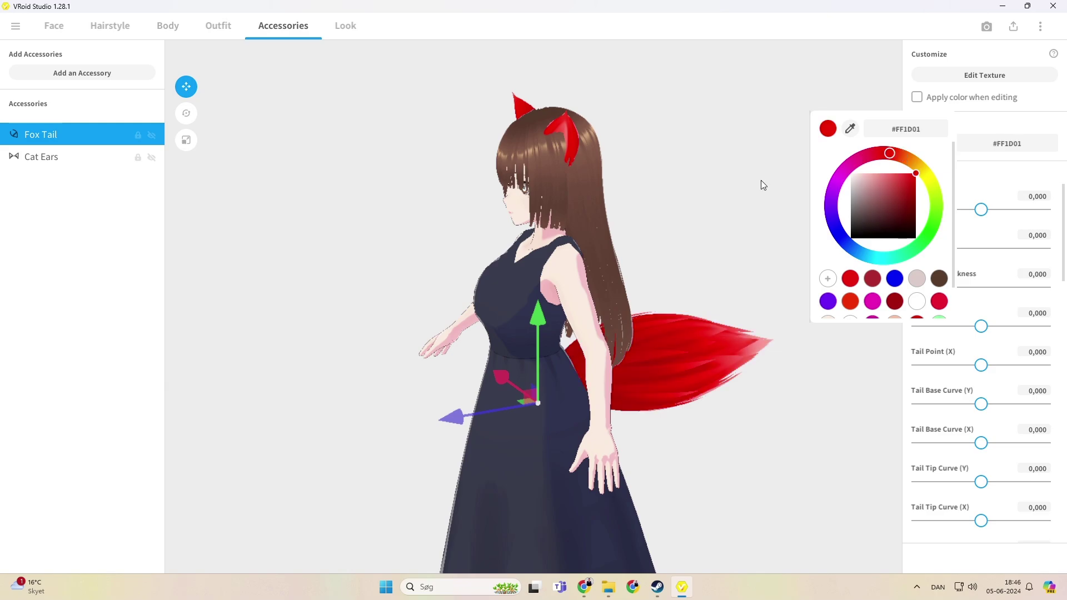
Step: Set the main color of the character's long hairstyle to bright red, #FF1200
left_click(215, 26)
left_click(218, 25)
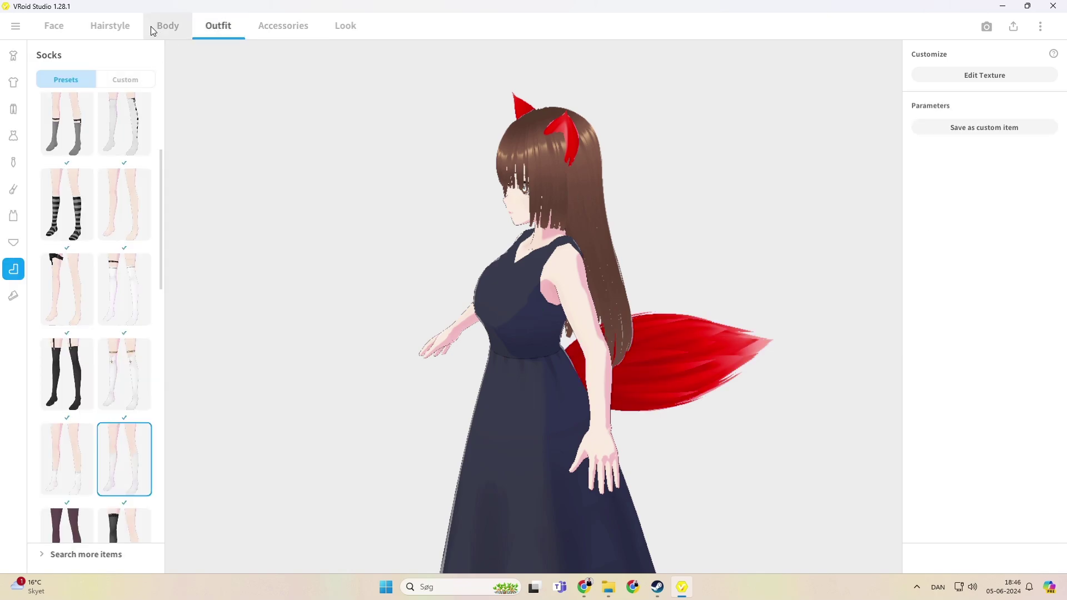
left_click(110, 26)
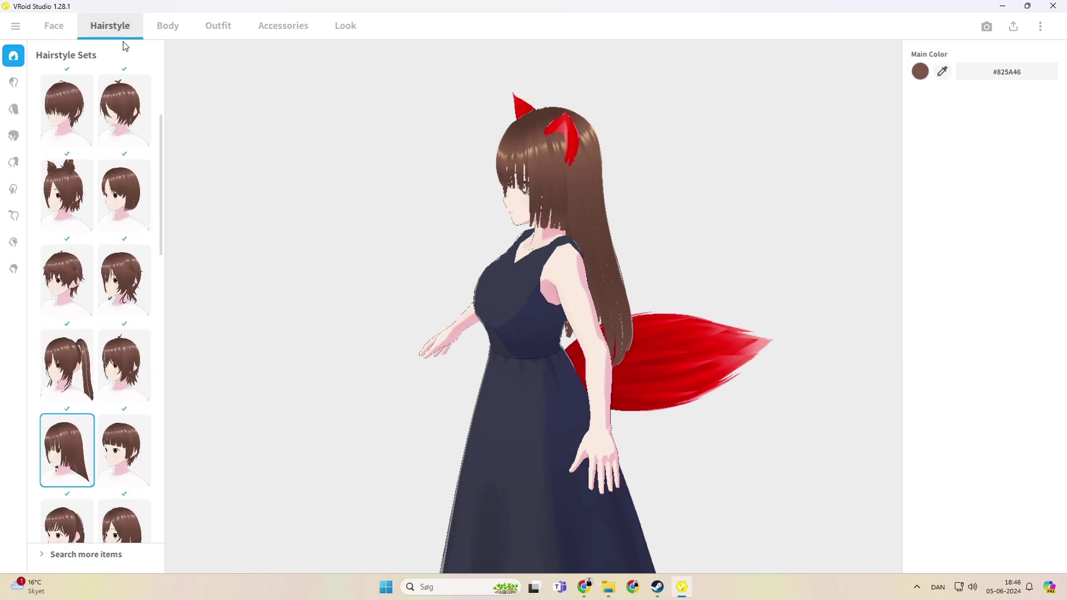
left_click(920, 72)
left_click(899, 86)
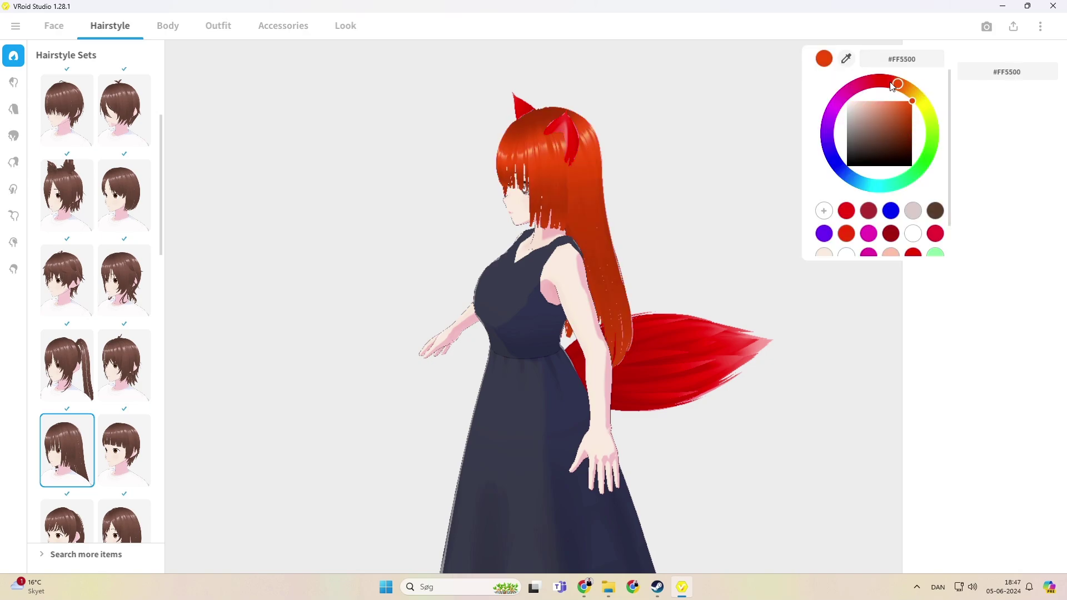
left_click_drag(894, 86, 886, 83)
left_click(522, 257)
right_click_drag(510, 257, 550, 256)
scroll(531, 265, "up", 3)
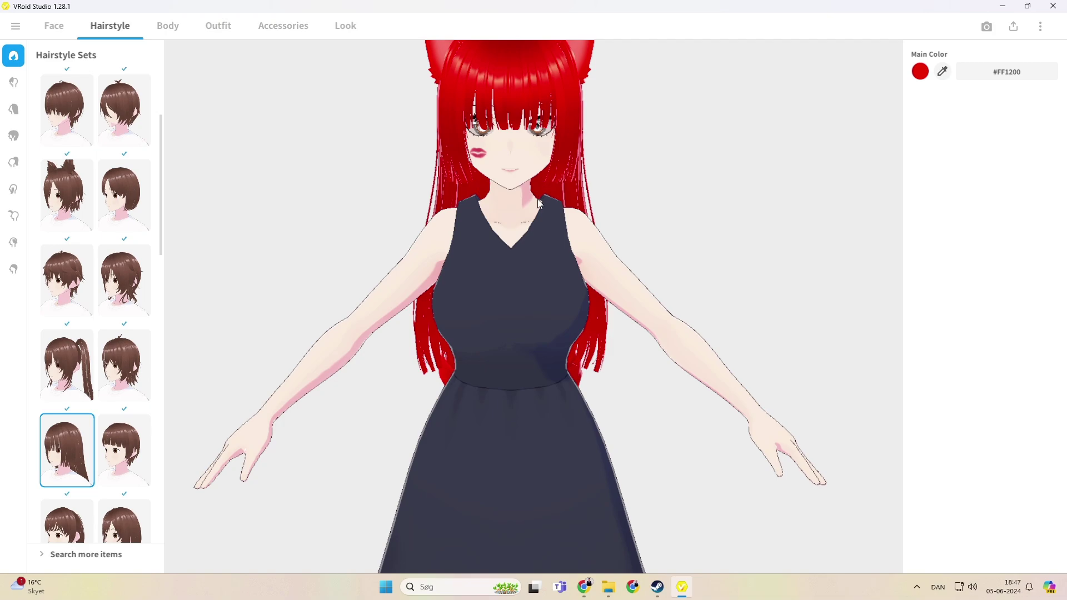
middle_click_drag(545, 149, 538, 200)
Step: Examine the iris and eye highlight color settings and view the character's eyes up close
left_click(53, 24)
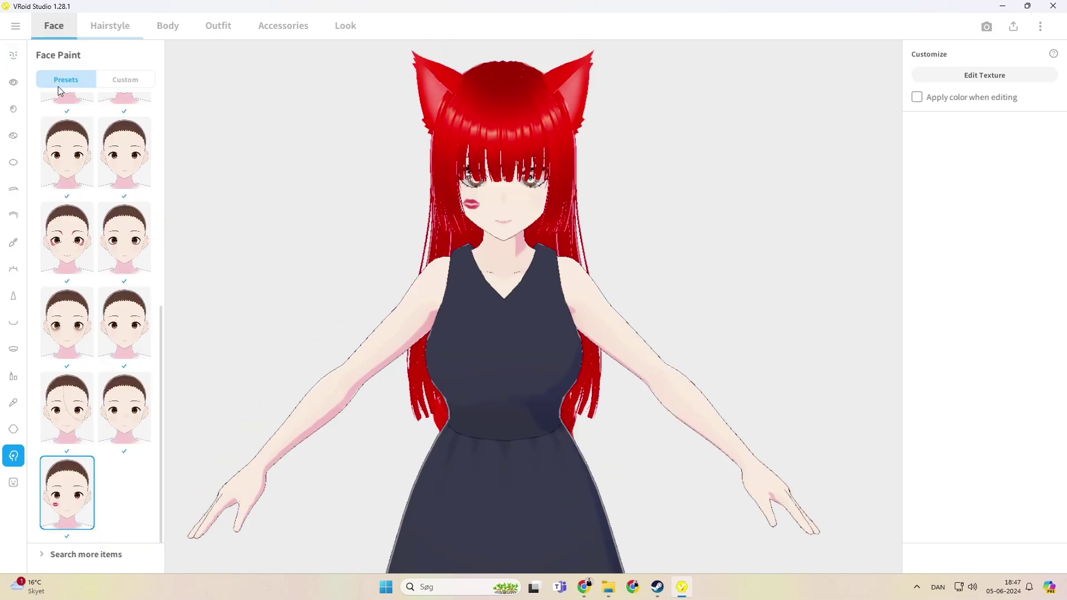
left_click(11, 108)
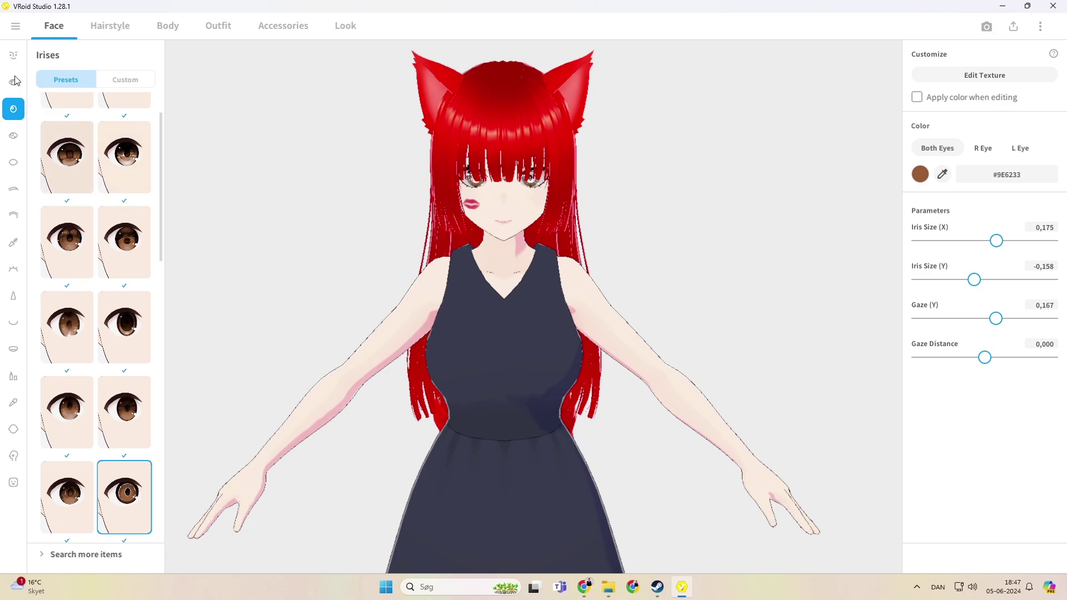
left_click(919, 174)
left_click(19, 132)
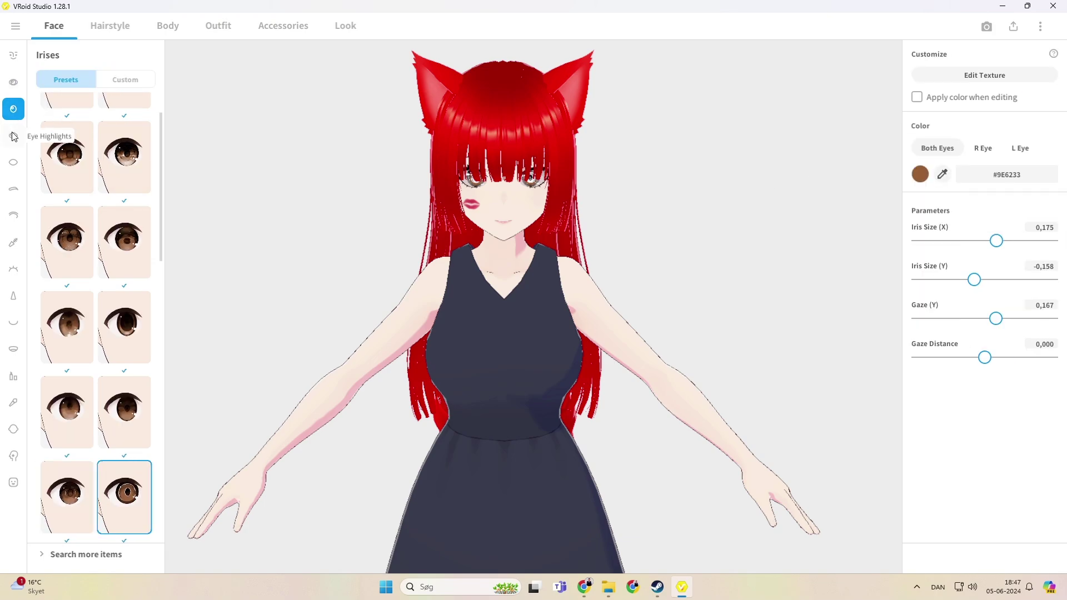
left_click(13, 135)
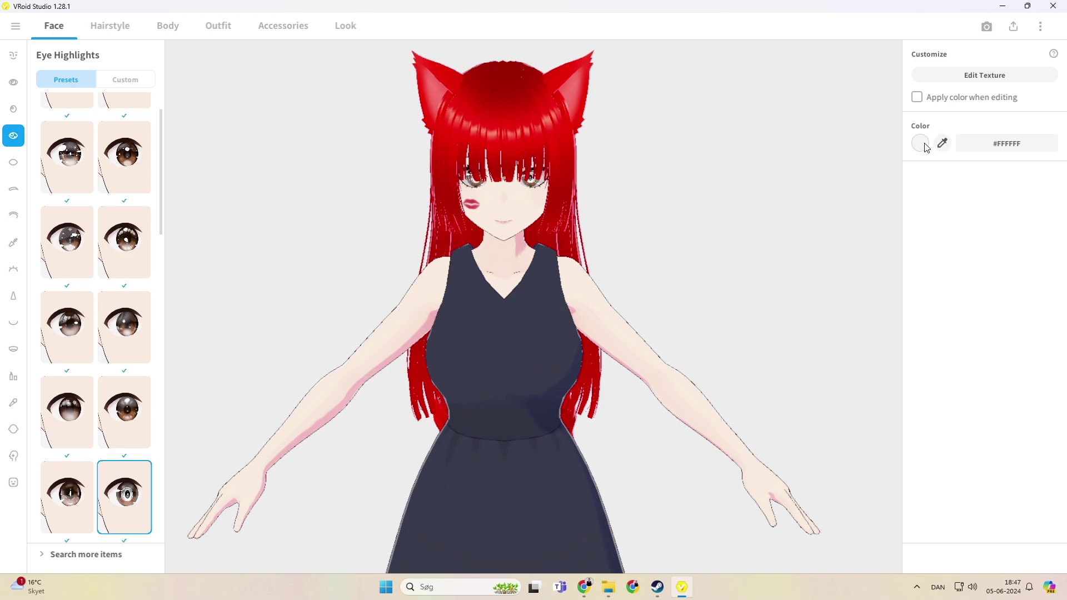
left_click(13, 108)
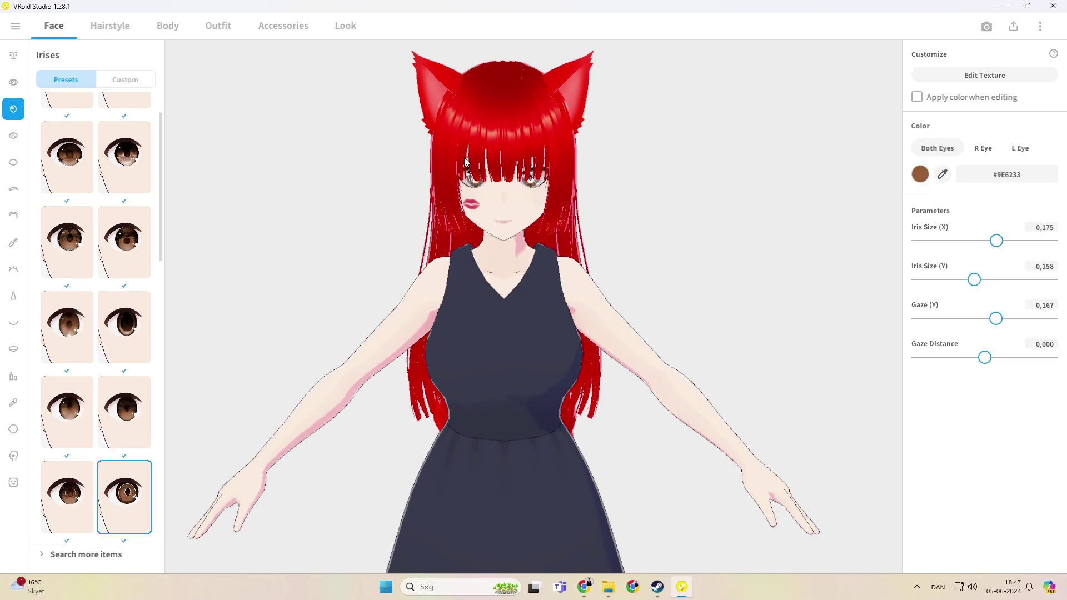
scroll(466, 161, "up", 5)
middle_click_drag(499, 122, 488, 234)
right_click_drag(488, 234, 470, 162)
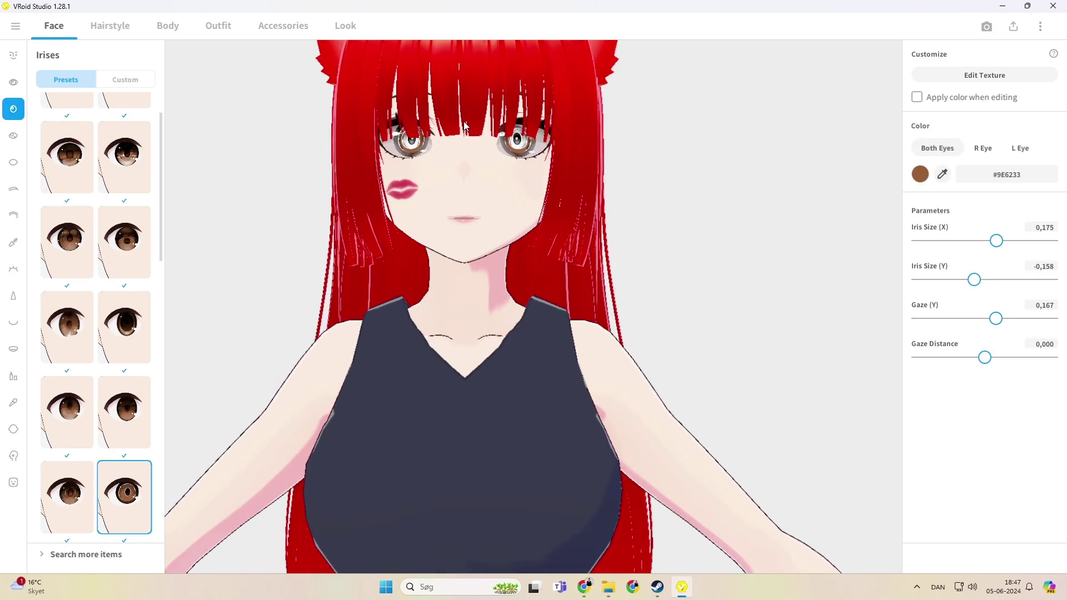
Step: Change the eye highlights color to red, #FF1B00
left_click(12, 137)
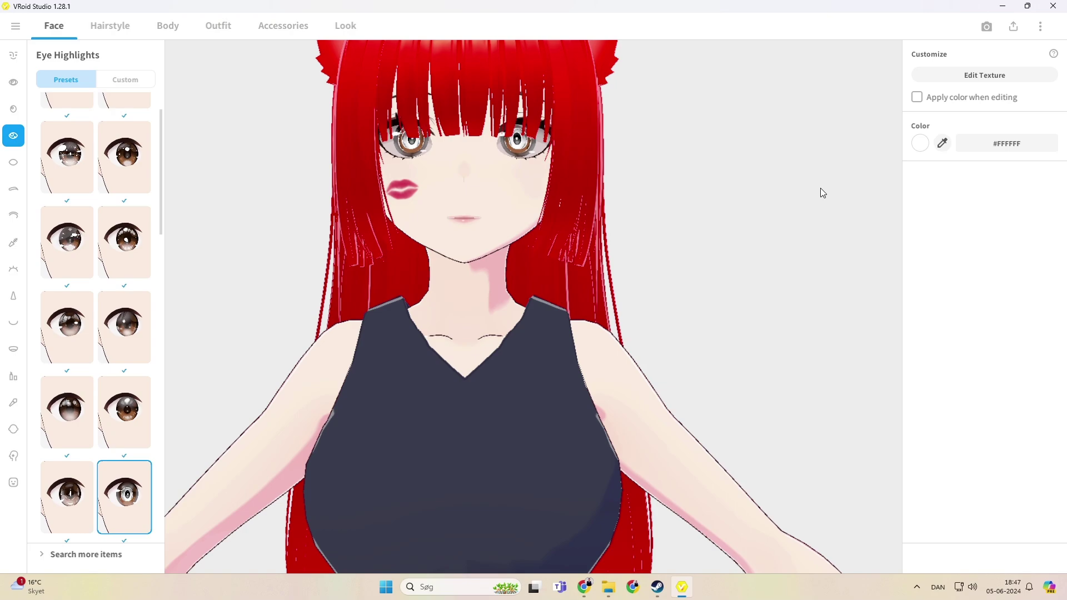
left_click(920, 144)
mouse_move(888, 197)
left_mouse_down()
mouse_move(920, 161)
mouse_move(889, 153)
left_mouse_up()
left_click(639, 218)
scroll(701, 183, "down", 5)
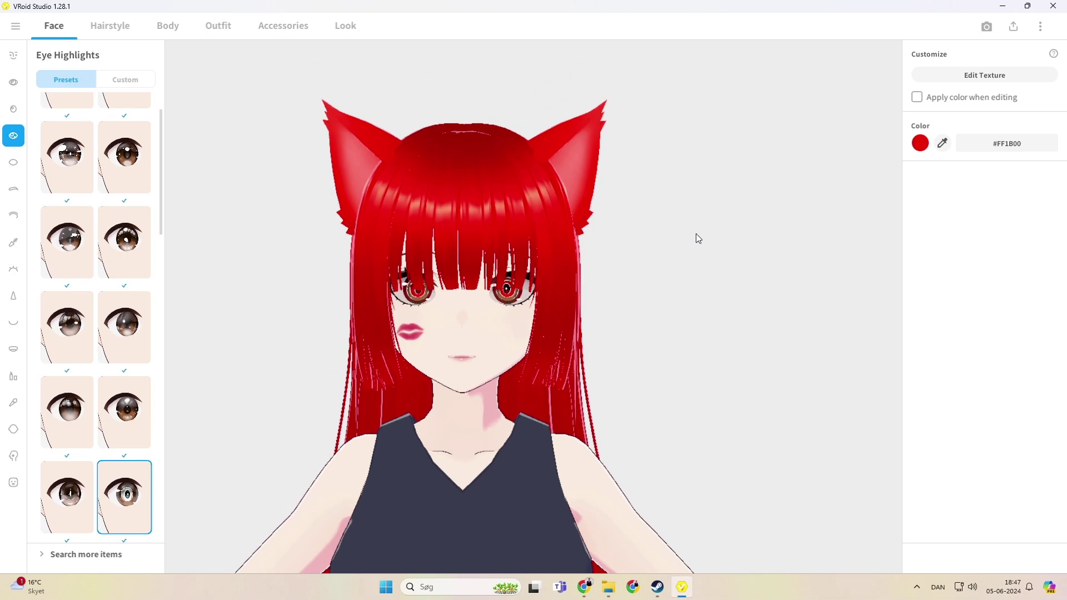
scroll(689, 312, "up", 3)
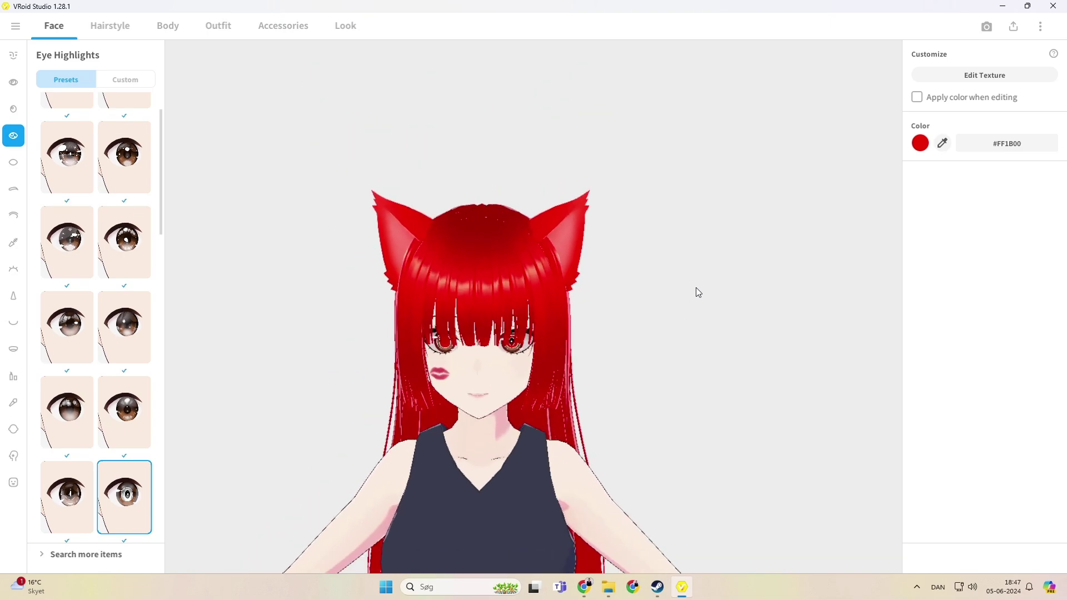
Step: Reshape the cat ears by setting Ear Shape 2 to 100 and Fur Volume (Ear Shape 2) to about 74.4
left_click(225, 32)
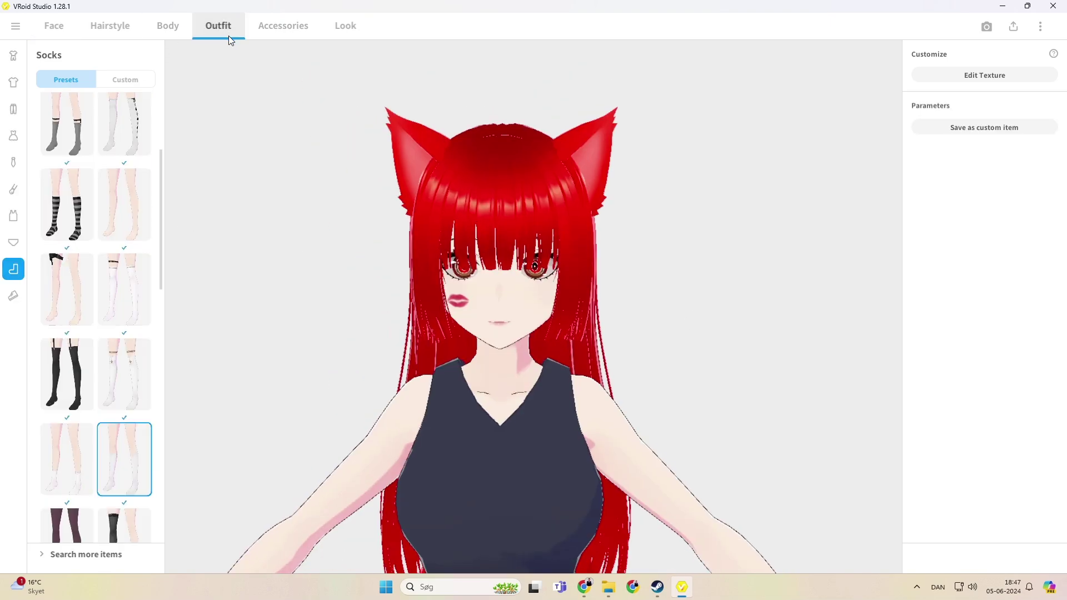
left_click(260, 35)
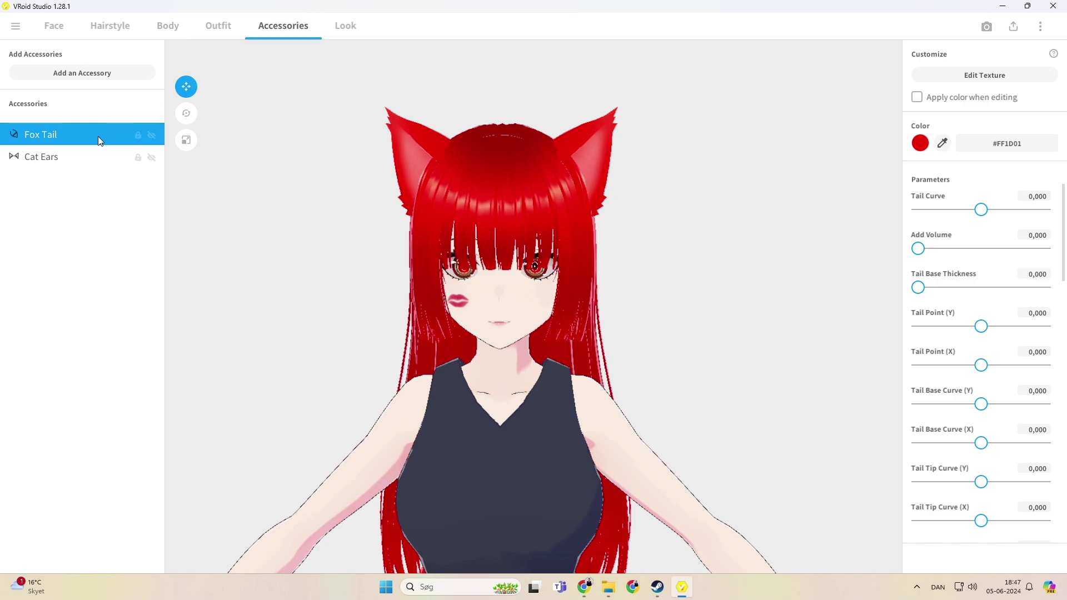
left_click(63, 161)
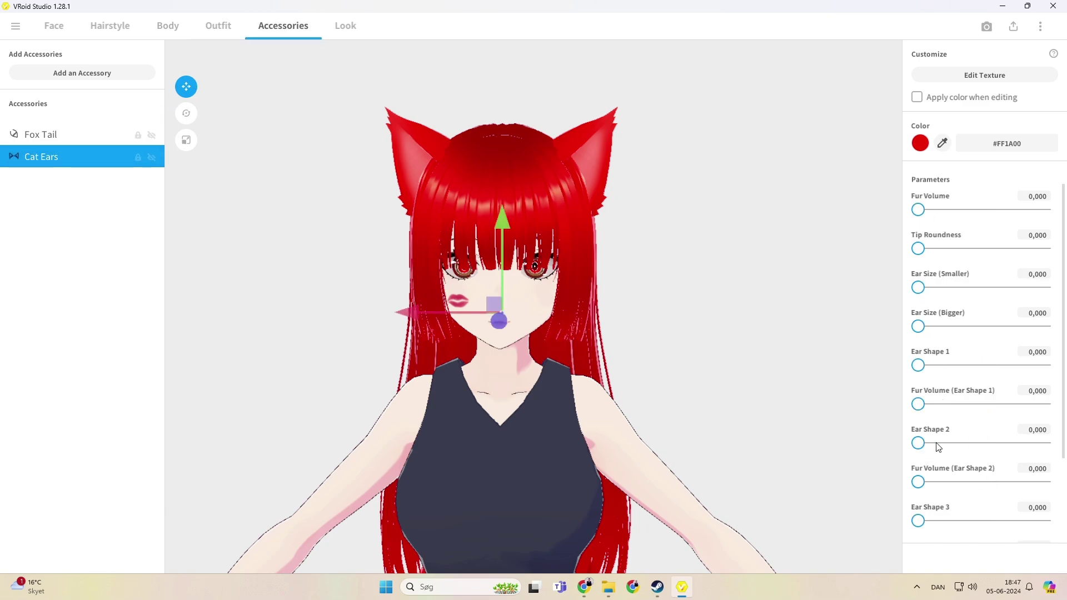
left_click_drag(938, 447, 1062, 440)
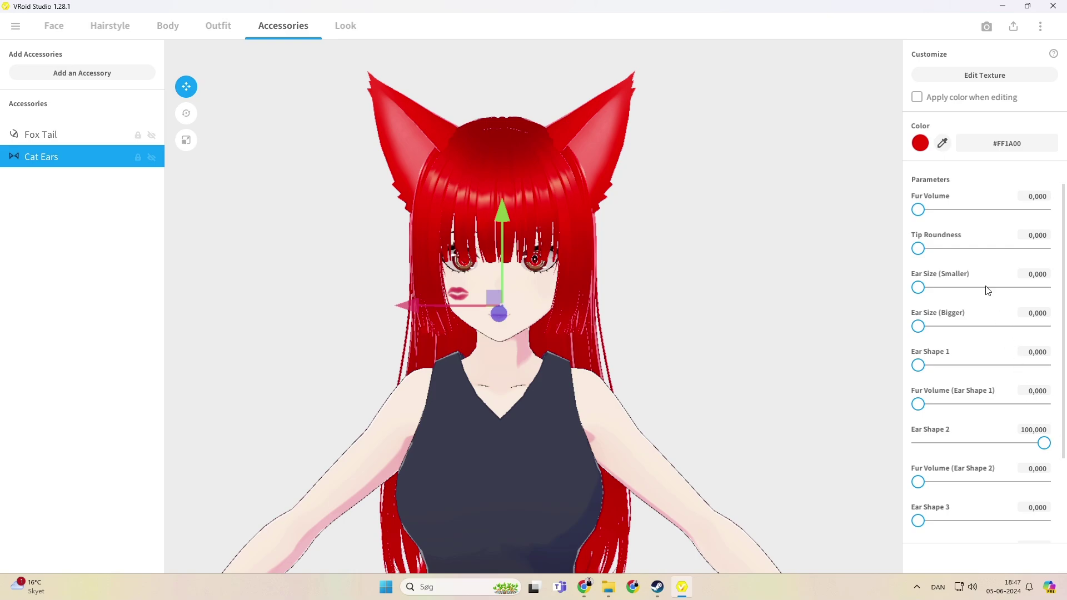
left_click_drag(934, 211, 818, 216)
left_click_drag(921, 484, 1001, 469)
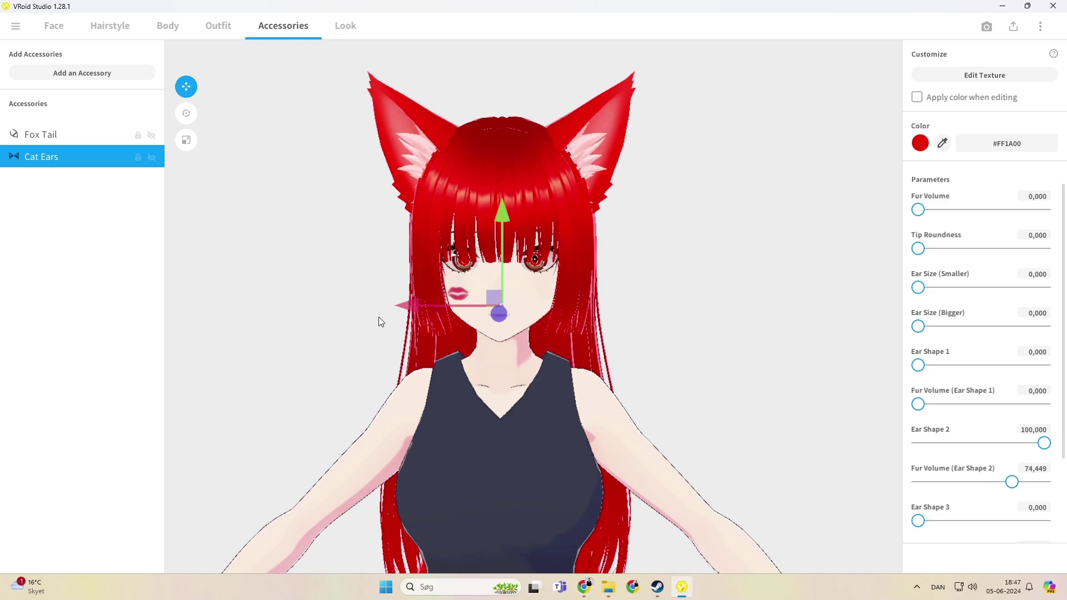
Step: Reshape the fox tail with Tail Curve about 0.282, Tail Base Thickness about 85 and Add Volume about 51.5
left_click(725, 321)
right_click_drag(725, 321, 732, 391)
middle_click_drag(731, 391, 625, 326)
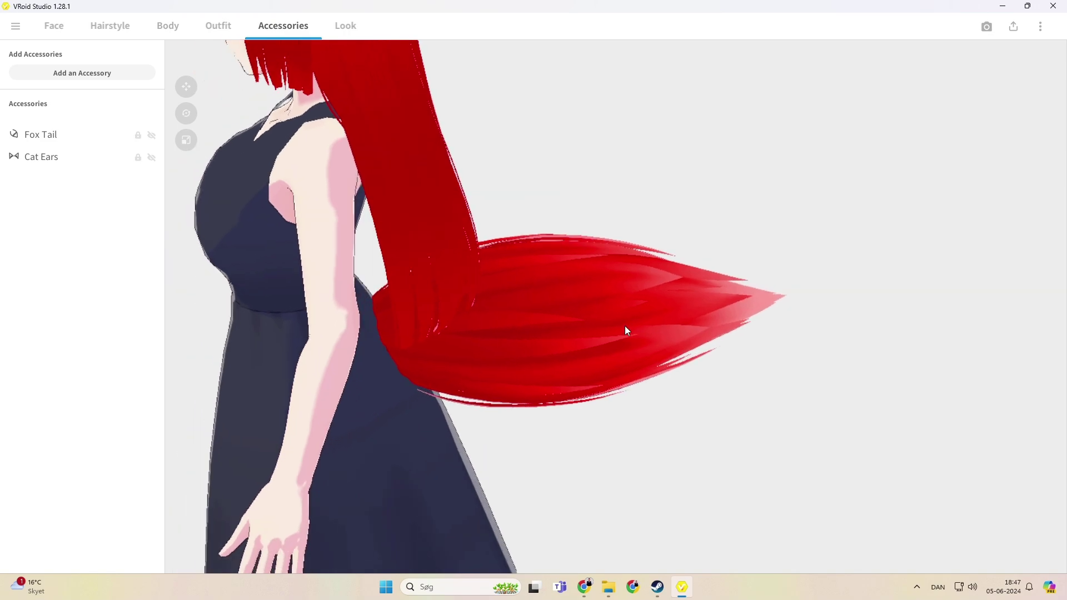
left_click(65, 155)
left_click(53, 141)
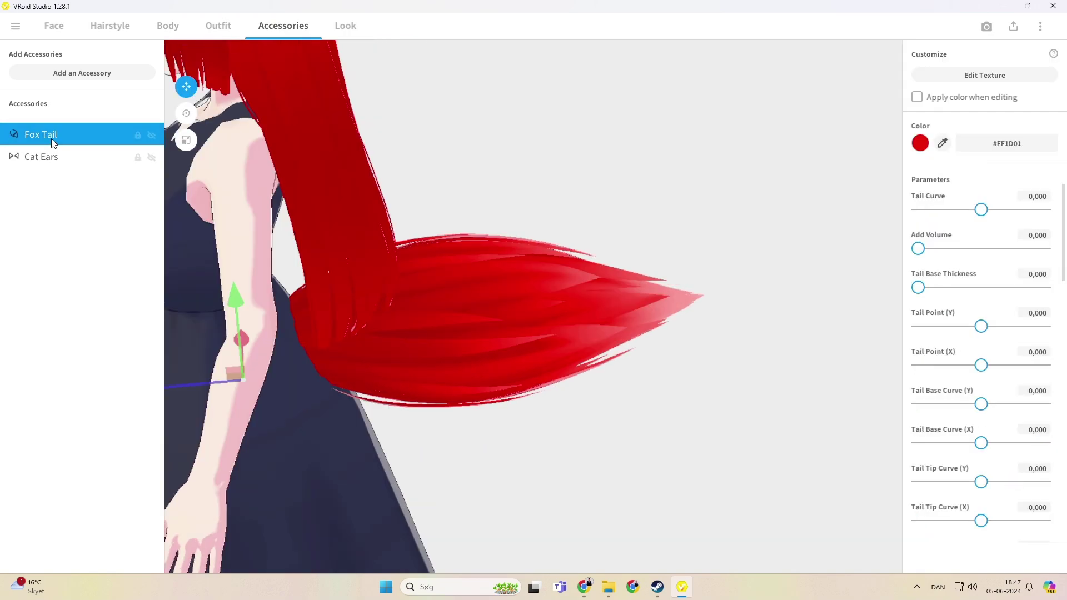
mouse_move(982, 210)
left_mouse_down()
mouse_move(1010, 212)
mouse_move(999, 212)
left_mouse_up()
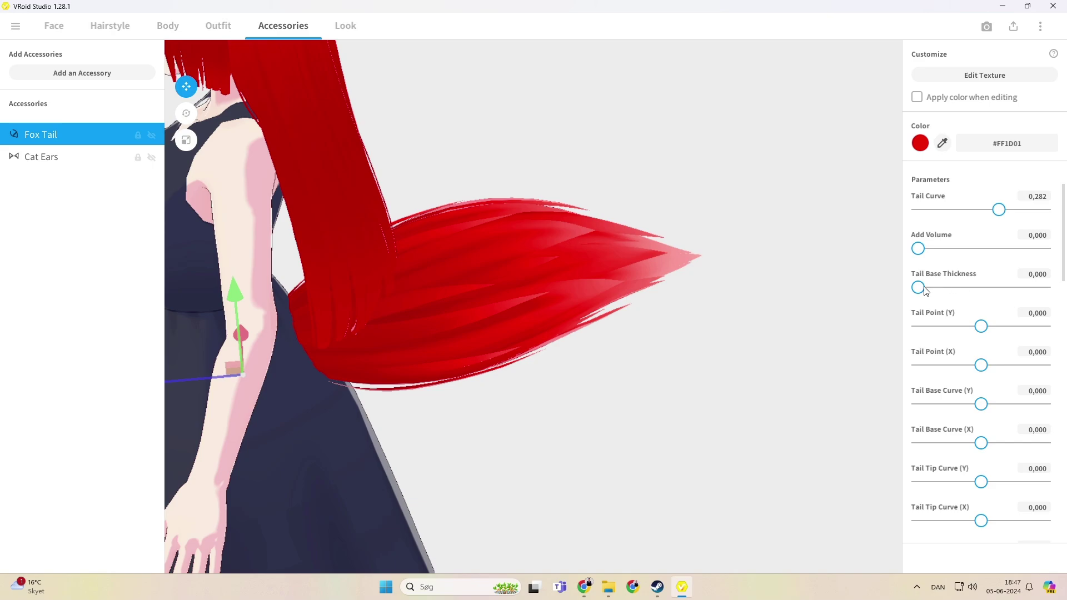
left_click_drag(926, 291, 1030, 288)
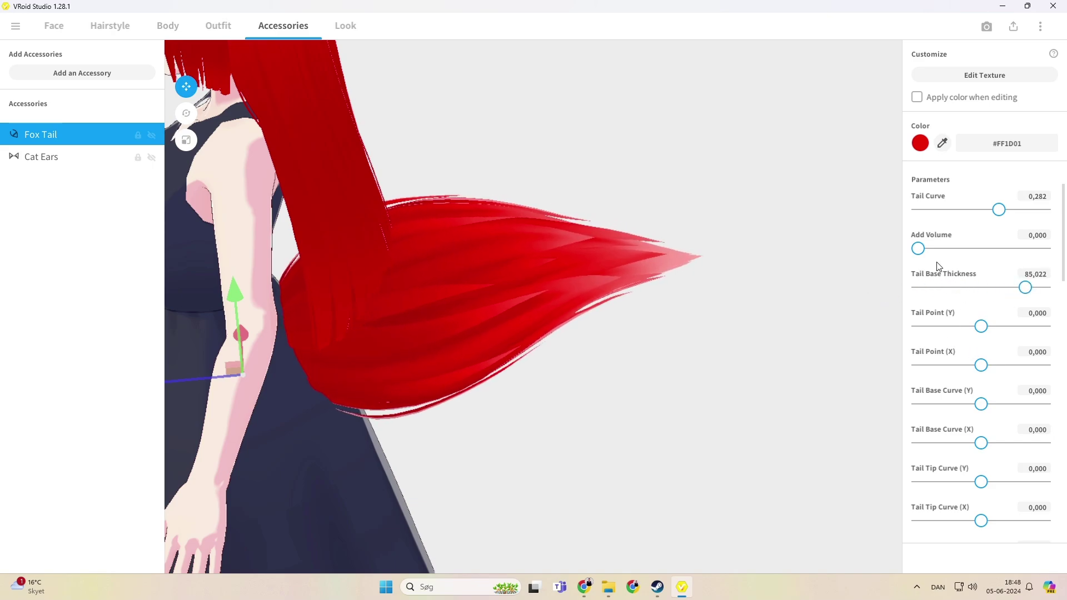
left_click_drag(924, 253, 983, 249)
Step: Examine the reshaped fox tail and the whole character from several angles, ending with a front view
left_click_drag(748, 373, 629, 392)
right_click_drag(740, 363, 567, 326)
right_click_drag(631, 349, 599, 305)
middle_click_drag(598, 304, 597, 327)
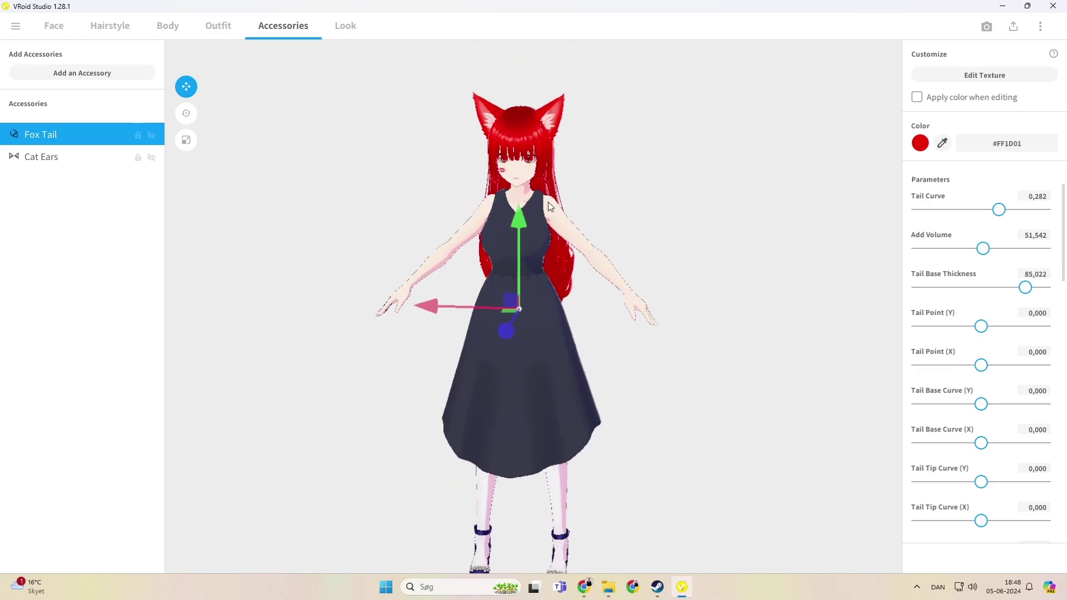
scroll(572, 139, "up", 5)
middle_click_drag(594, 113, 592, 182)
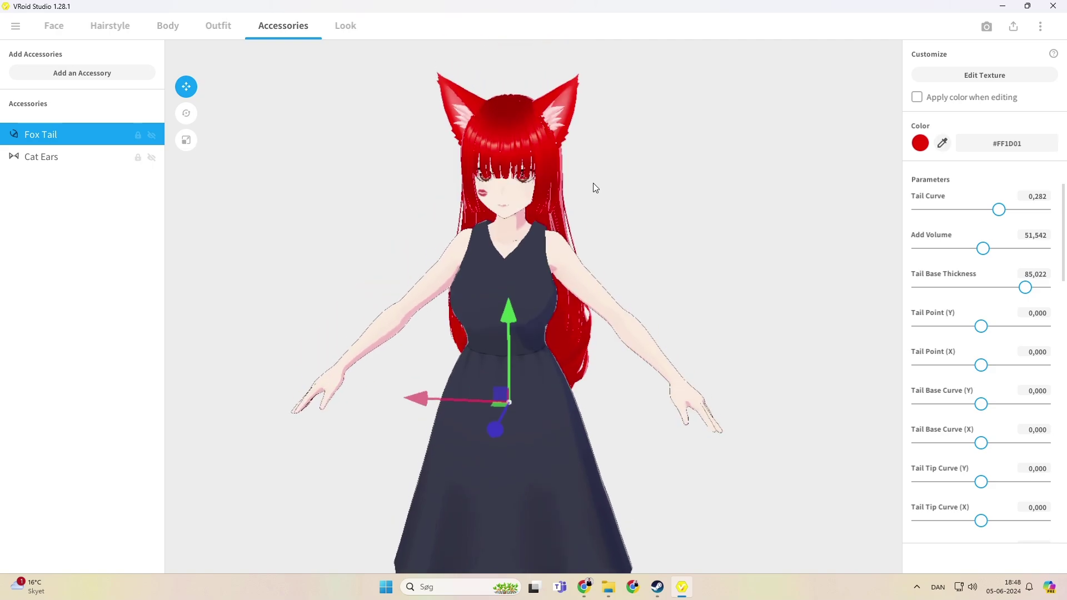
right_click_drag(593, 182, 595, 178)
scroll(595, 179, "up", 1)
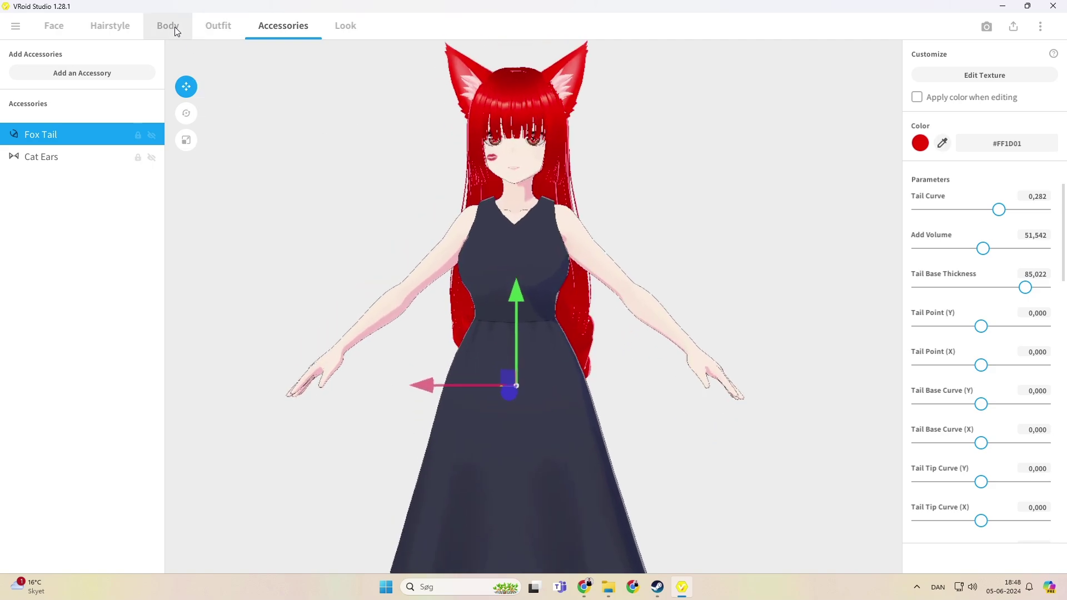
Step: Change the body's main skin color to a warm reddish tone, #FFC1A9
left_click(170, 28)
left_click(920, 144)
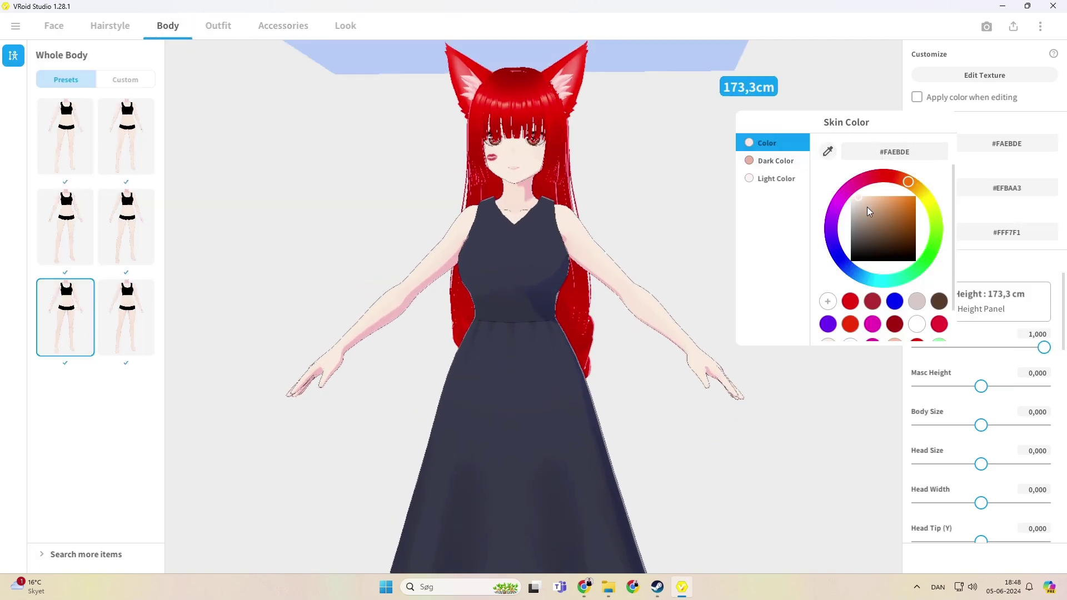
left_click(869, 200)
mouse_move(885, 187)
left_mouse_down()
mouse_move(861, 173)
mouse_move(907, 165)
mouse_move(889, 189)
mouse_move(876, 185)
left_mouse_up()
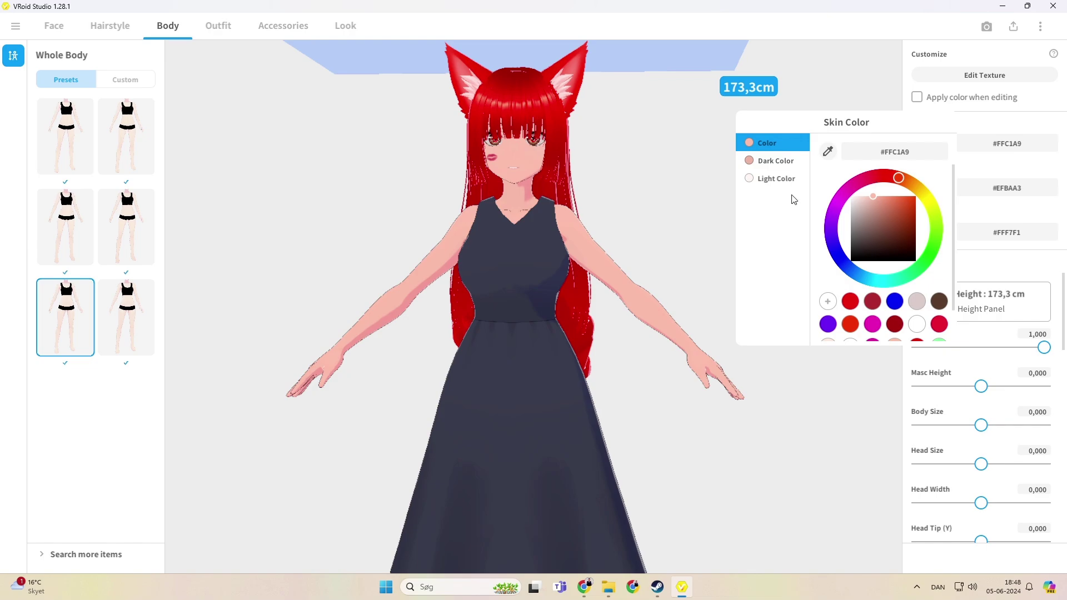
left_click(744, 214)
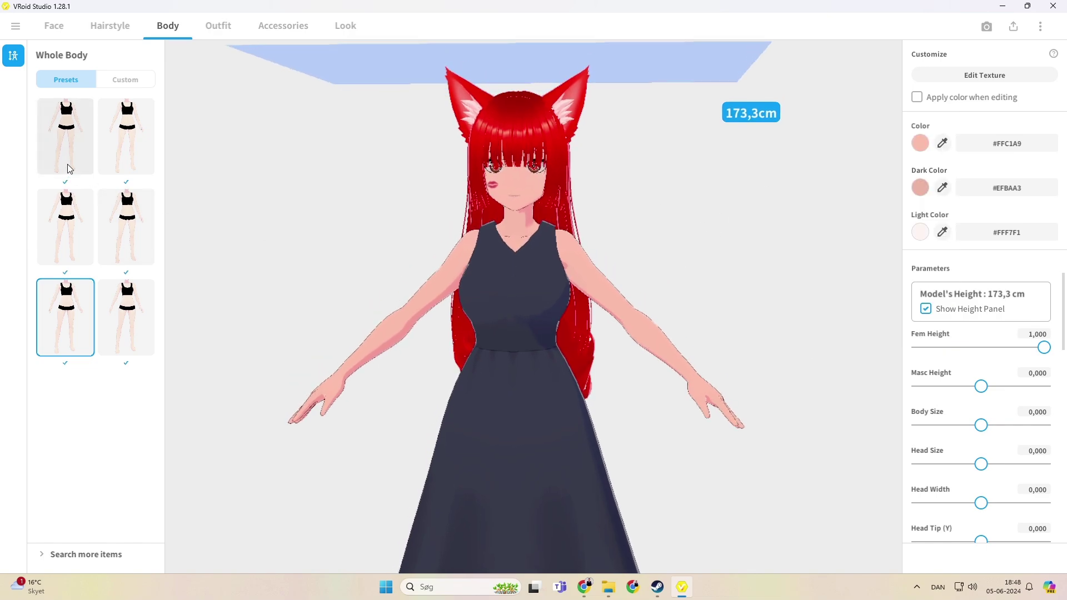
Step: Recolor the lips red, #FF4738, and check the result on the face up close
left_click(58, 27)
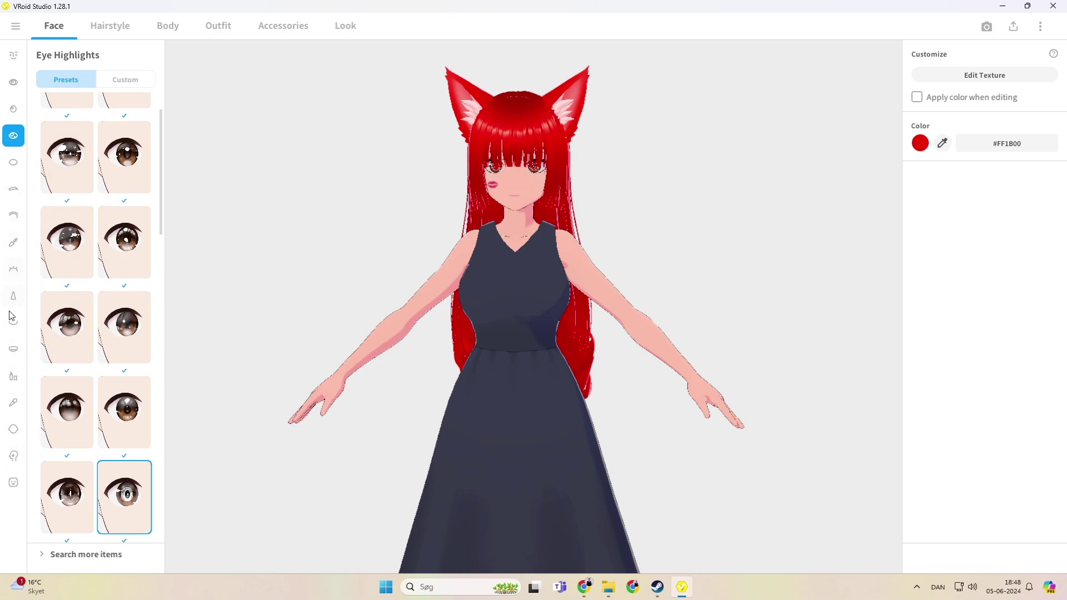
left_click(14, 377)
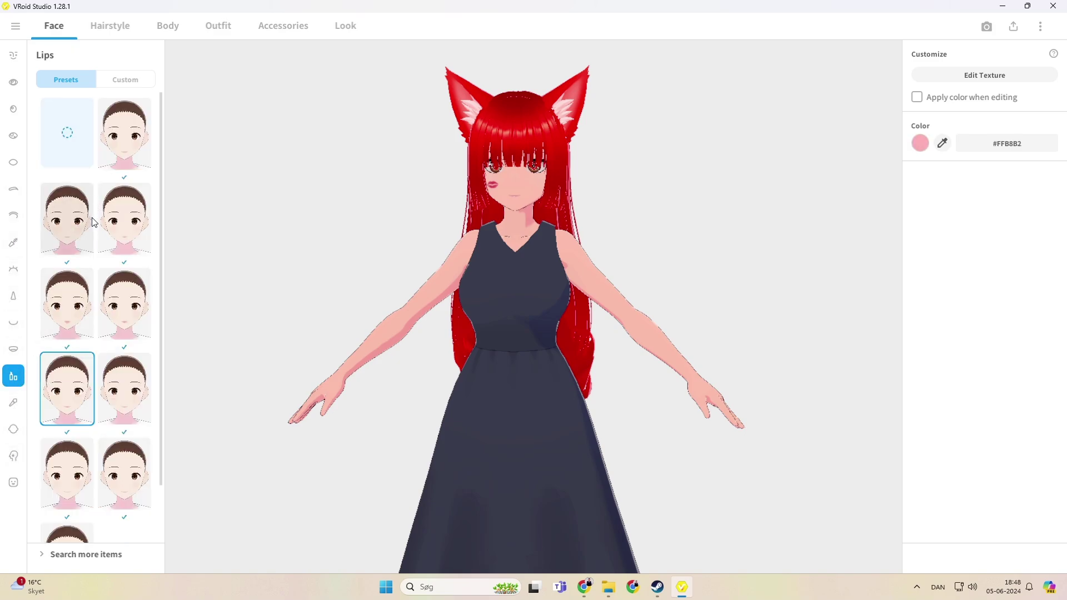
left_click(920, 143)
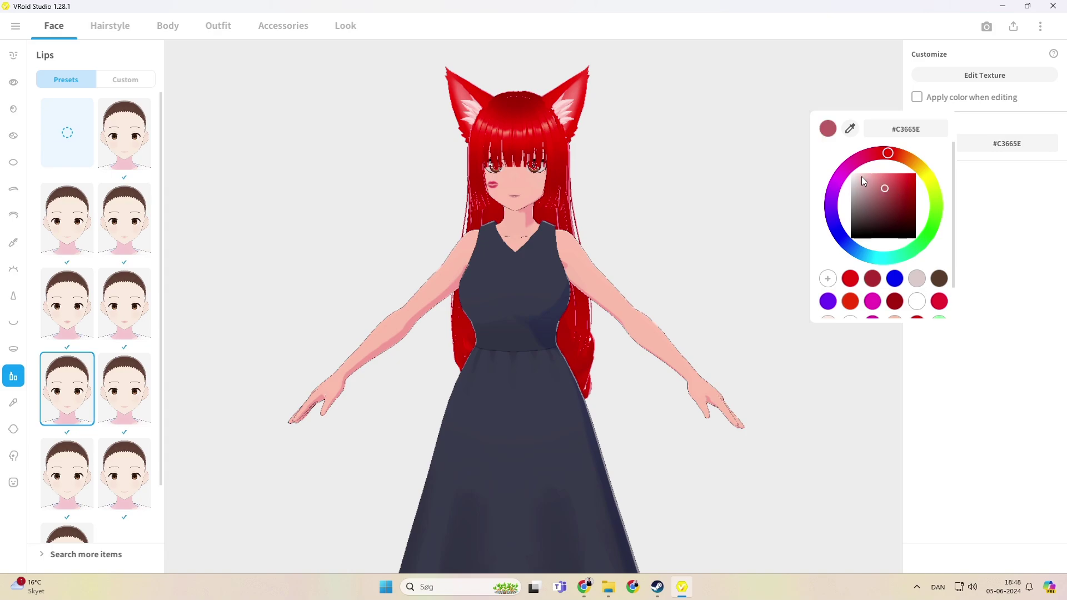
mouse_move(862, 176)
left_mouse_down()
mouse_move(841, 162)
mouse_move(902, 159)
left_mouse_up()
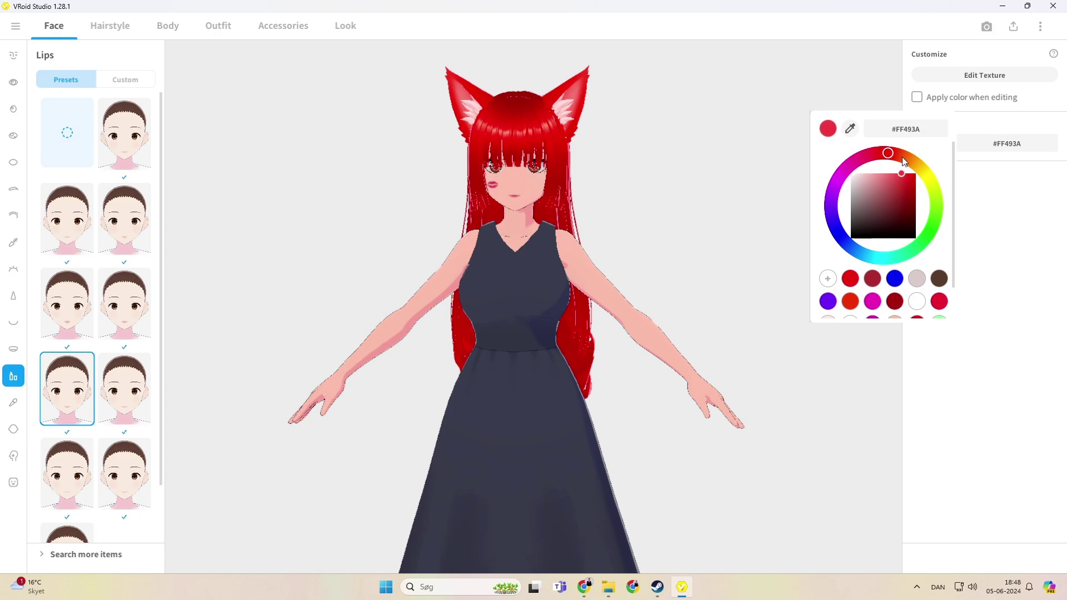
left_click(522, 189)
scroll(522, 189, "up", 5)
middle_click_drag(531, 128, 533, 202)
scroll(518, 273, "up", 6)
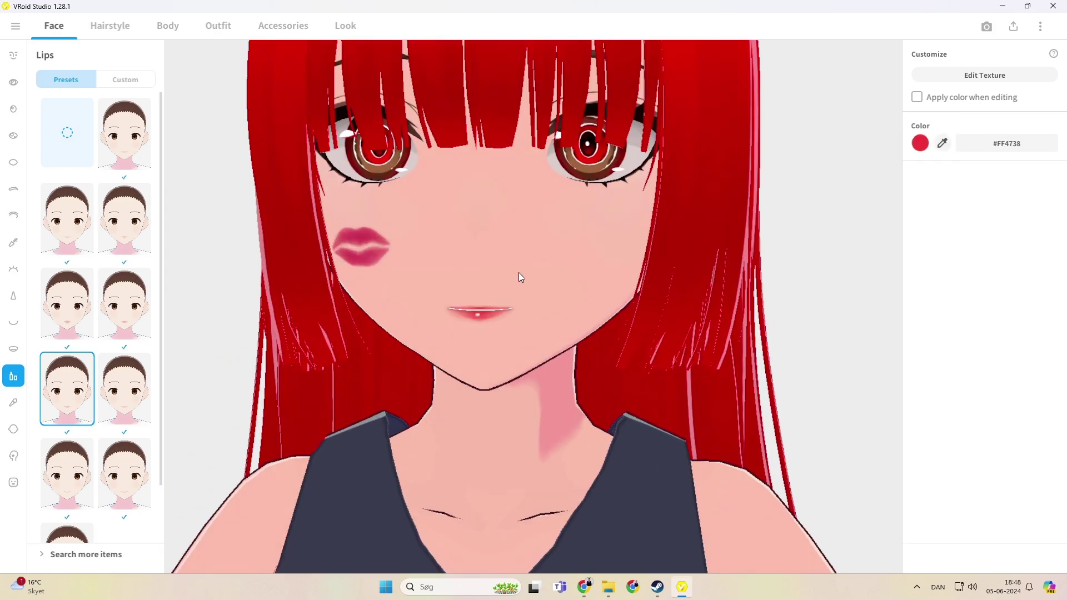
scroll(515, 269, "down", 5)
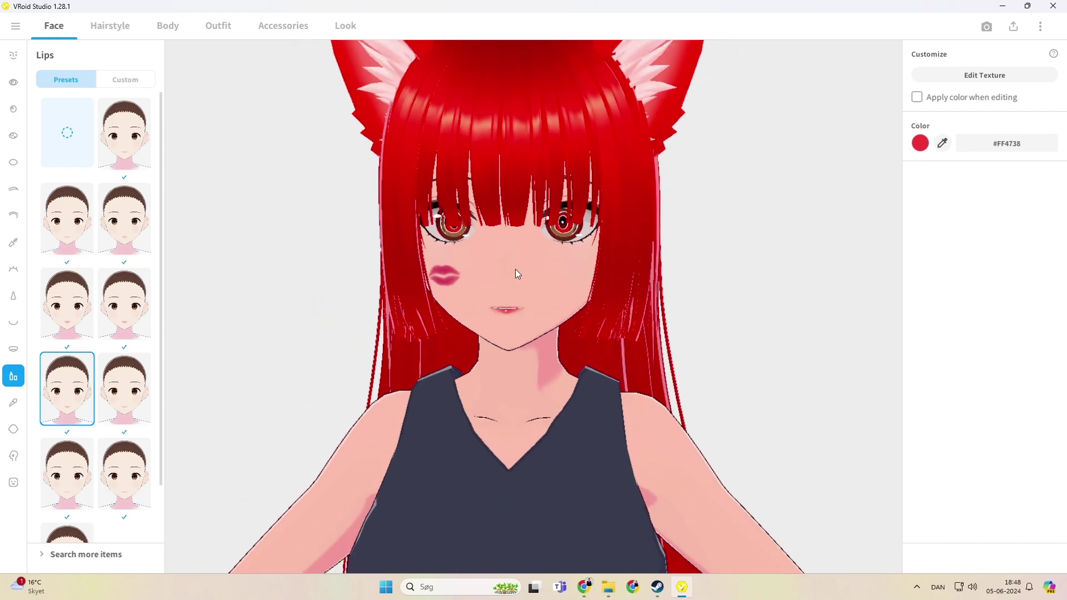
scroll(515, 269, "down", 3)
right_click_drag(515, 269, 522, 225)
scroll(522, 225, "down", 2)
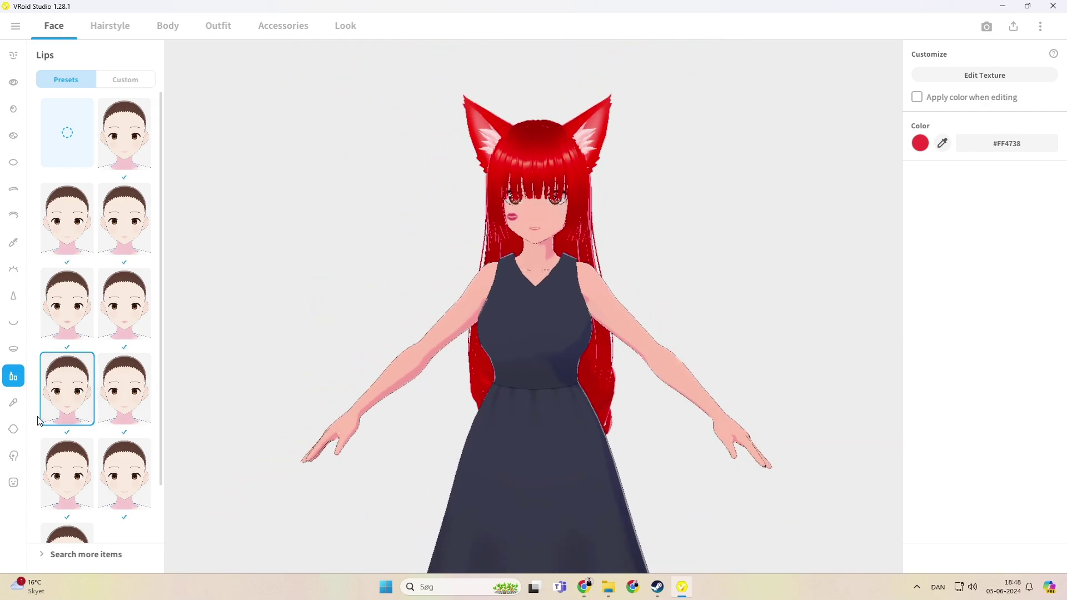
Step: Change the cheek blush color to strong red, #FF0010
left_click(13, 403)
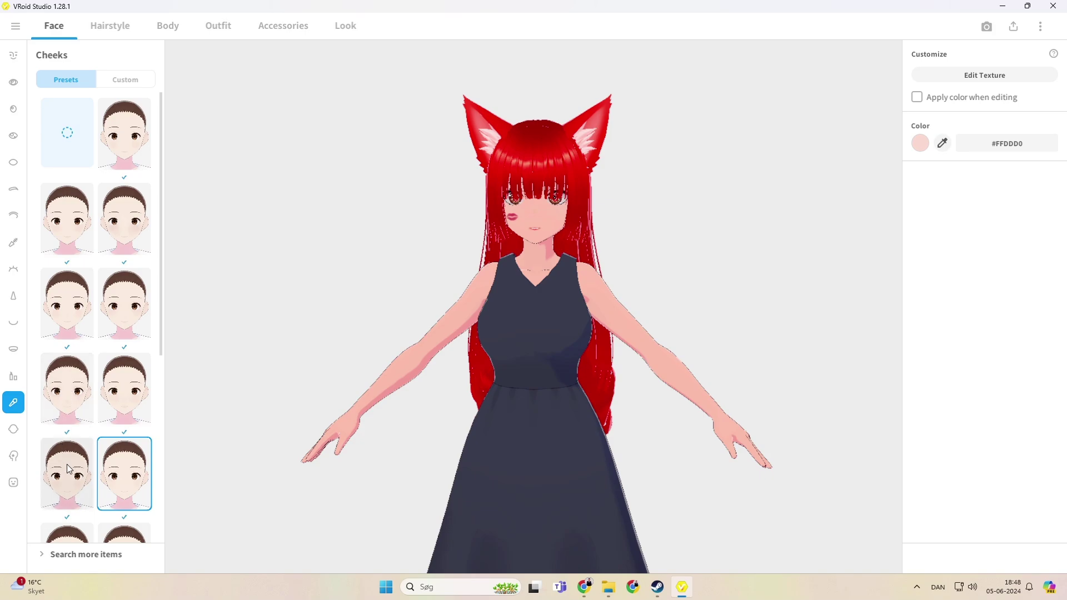
left_click(921, 144)
mouse_move(875, 202)
left_mouse_down()
mouse_move(934, 152)
mouse_move(884, 156)
left_mouse_up()
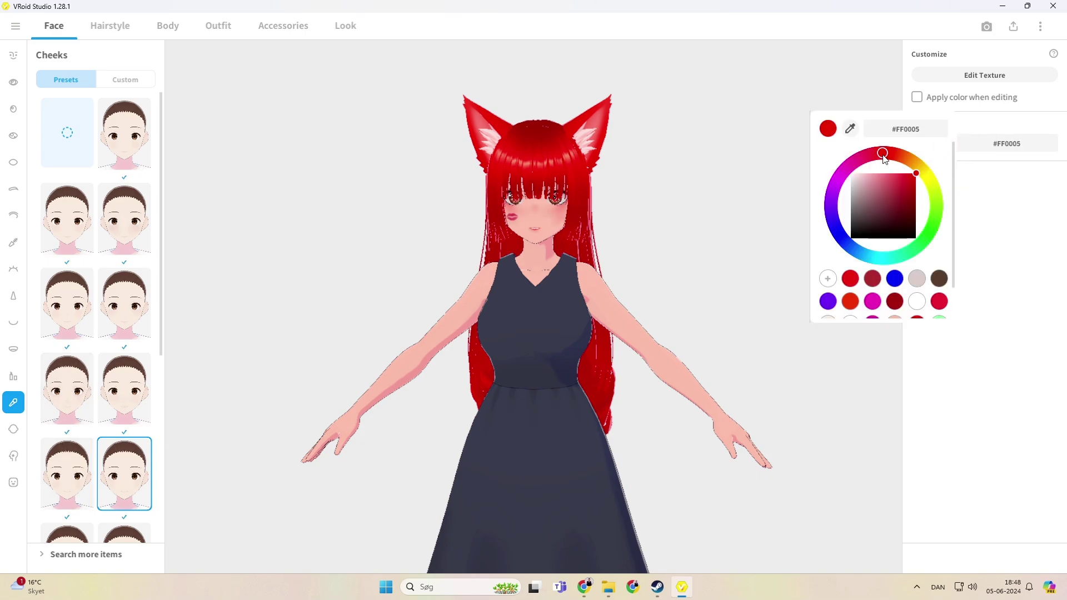
left_click(532, 181)
Step: Examine the blushed face up close, and view the full character from the front, side and back
scroll(539, 180, "up", 10)
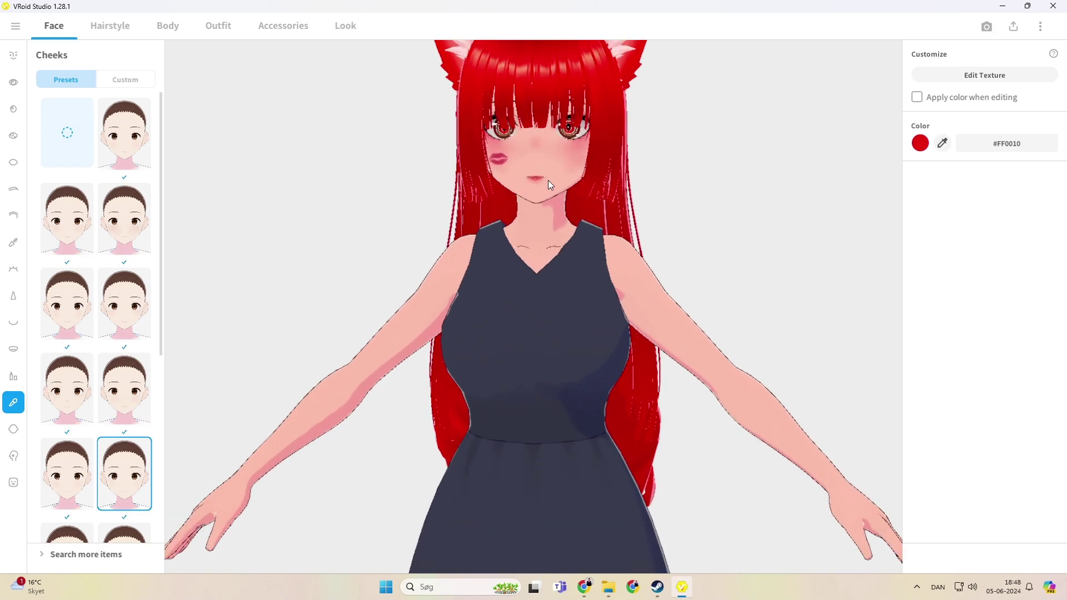
scroll(554, 167, "down", 5)
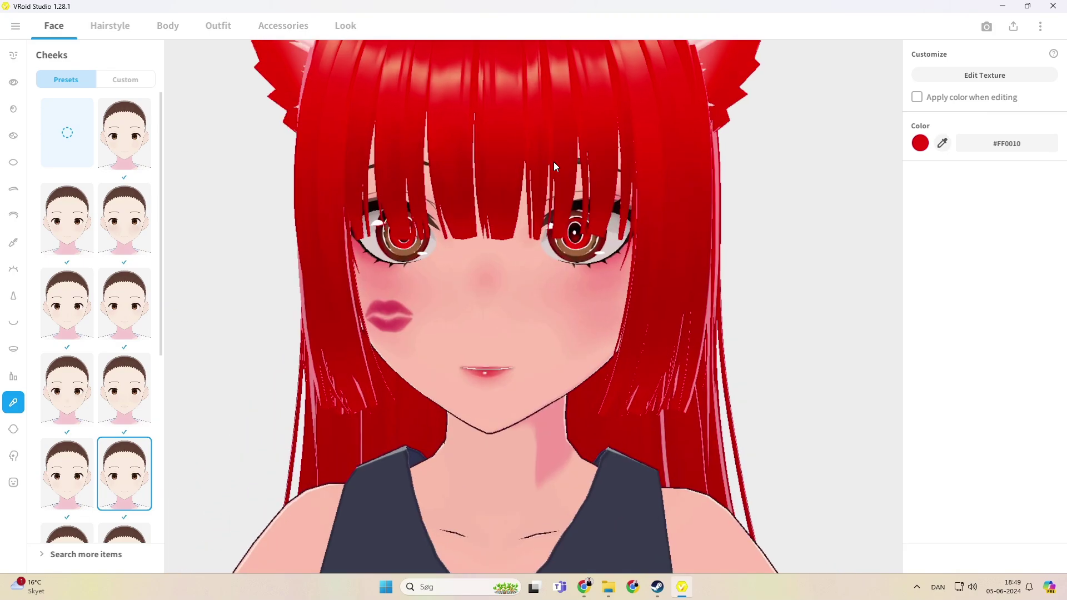
scroll(558, 333, "down", 10)
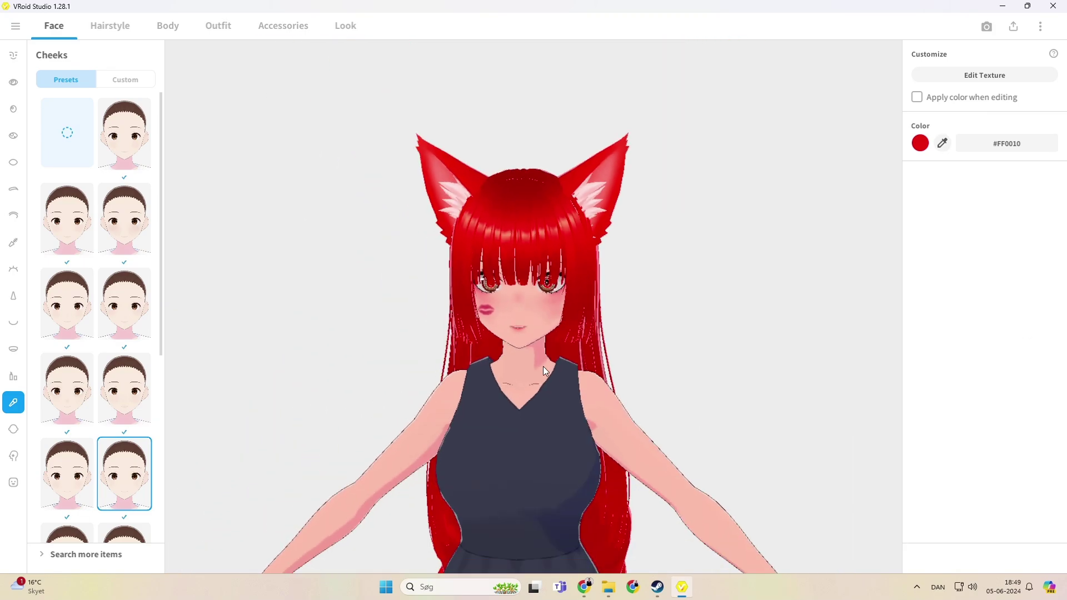
scroll(549, 270, "down", 5)
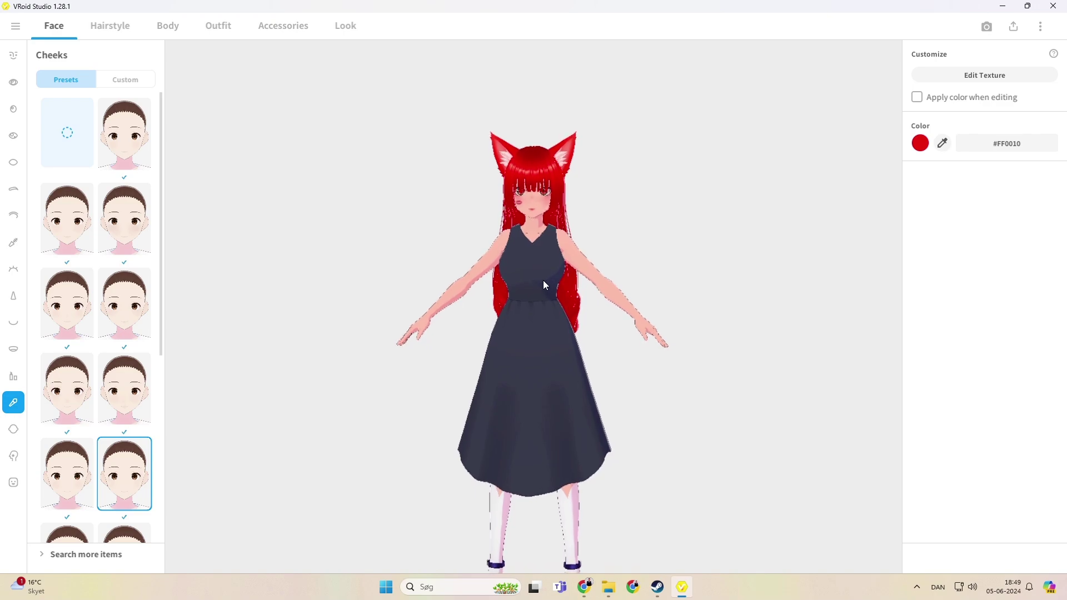
right_click_drag(544, 248, 226, 258)
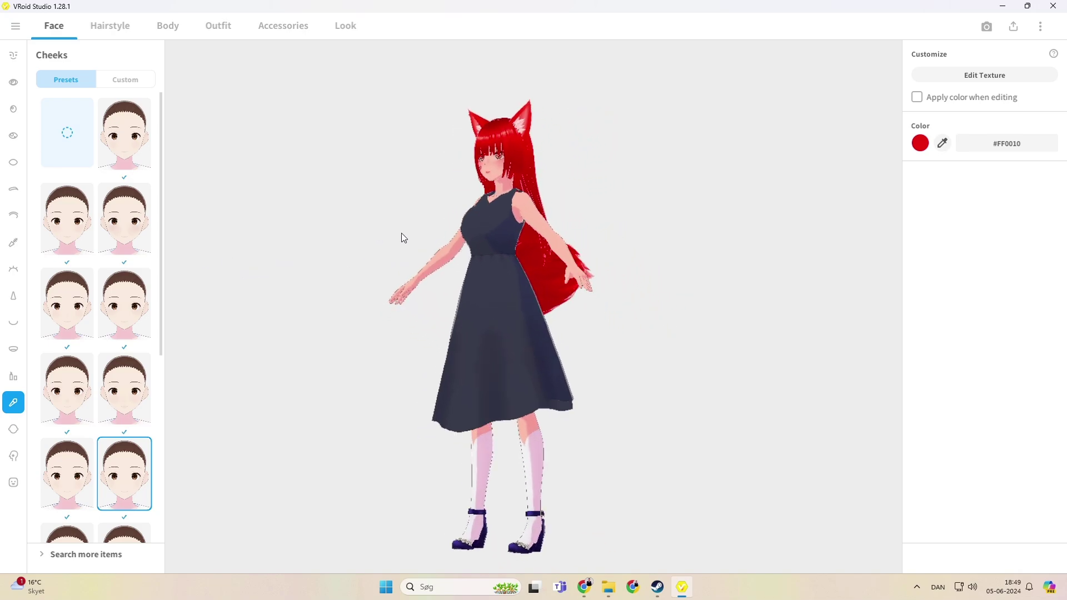
scroll(452, 232, "up", 5)
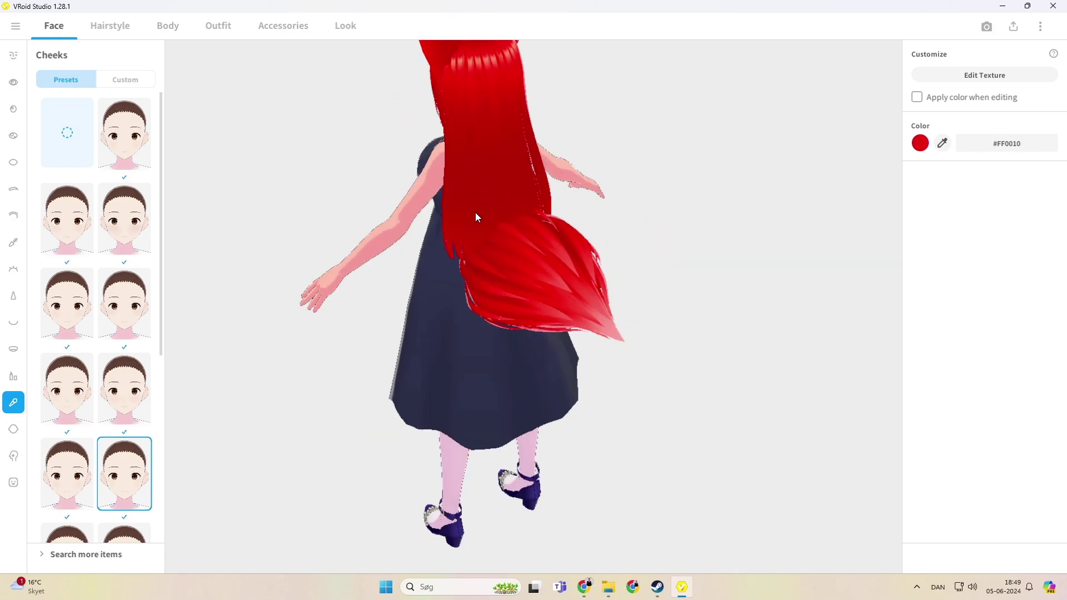